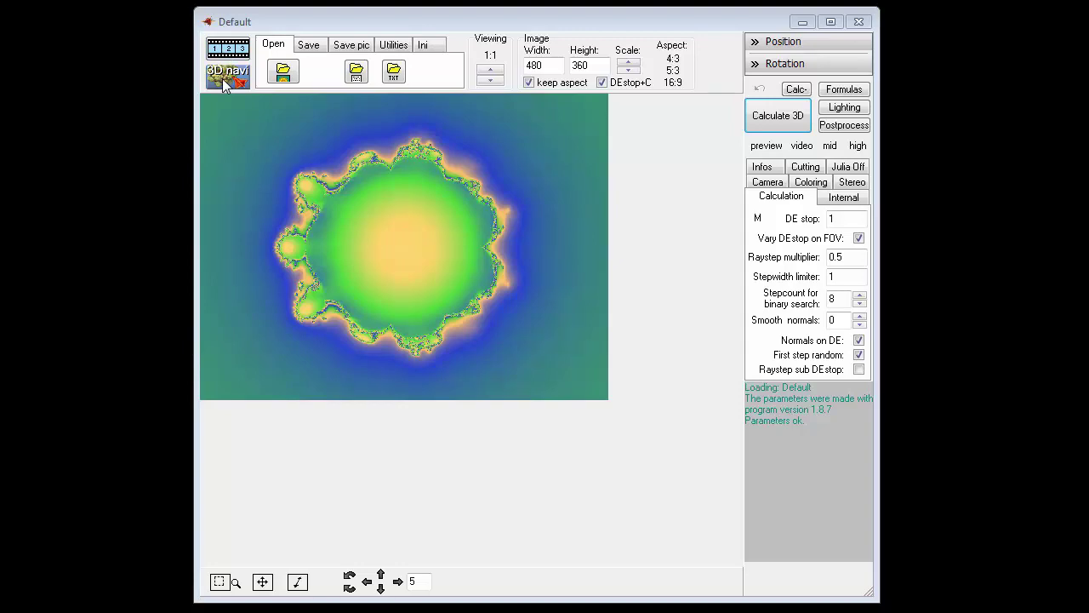
Step: Open the 3D navigator, park it on the left side, and raise the main fractal window
left_click(224, 85)
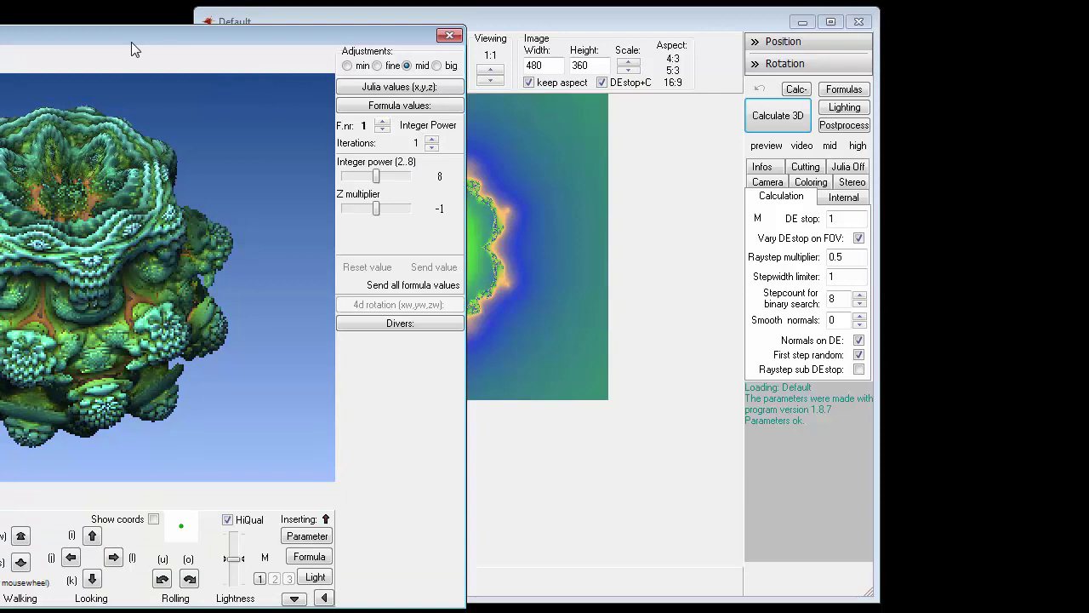
left_click_drag(131, 41, 357, 25)
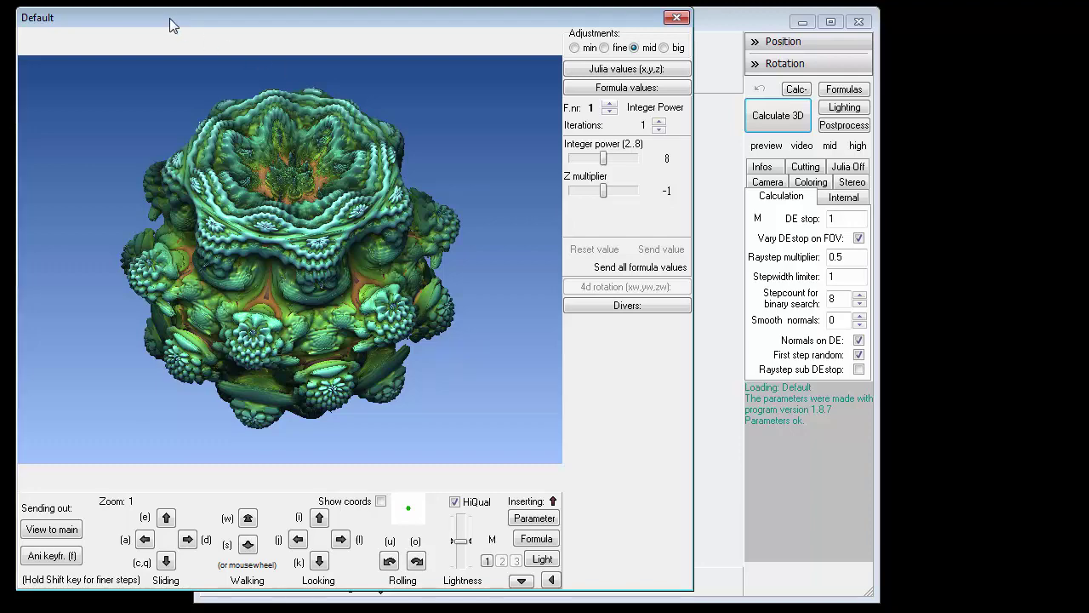
mouse_move(169, 18)
left_mouse_down()
mouse_move(222, 20)
mouse_move(182, 24)
left_mouse_up()
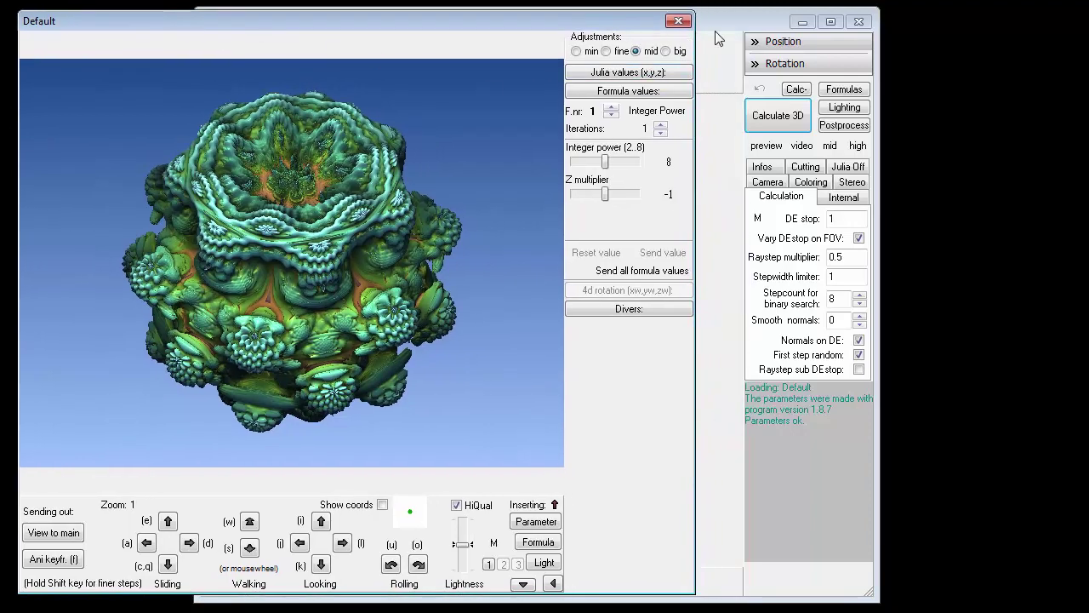
left_click(747, 24)
Step: Open the Animation maker higher on screen and reopen it over the main window after switching windows
left_click(228, 49)
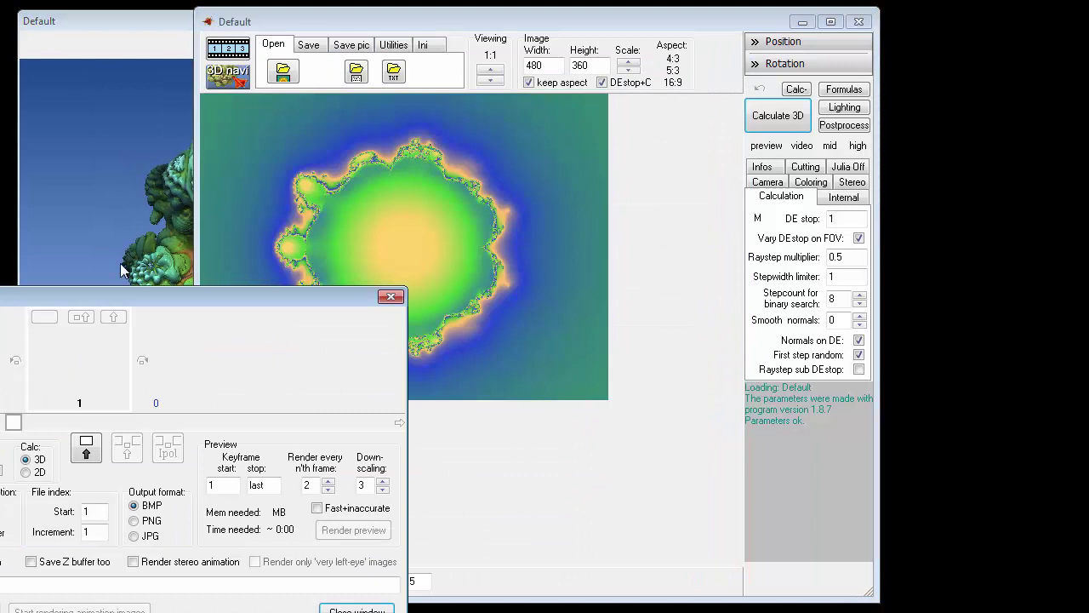
left_click_drag(91, 298, 445, 128)
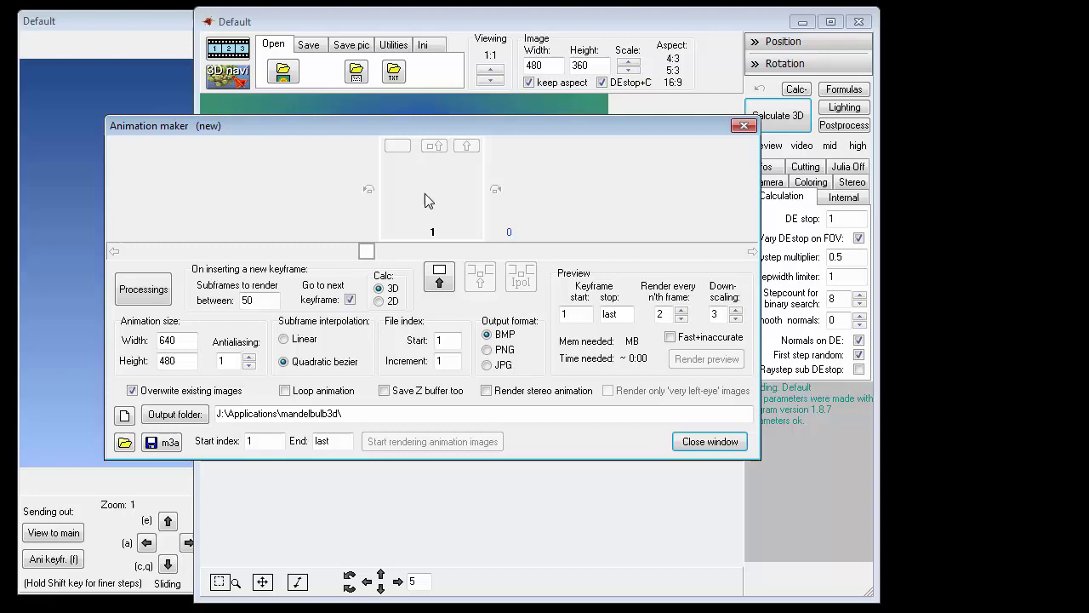
left_click(105, 28)
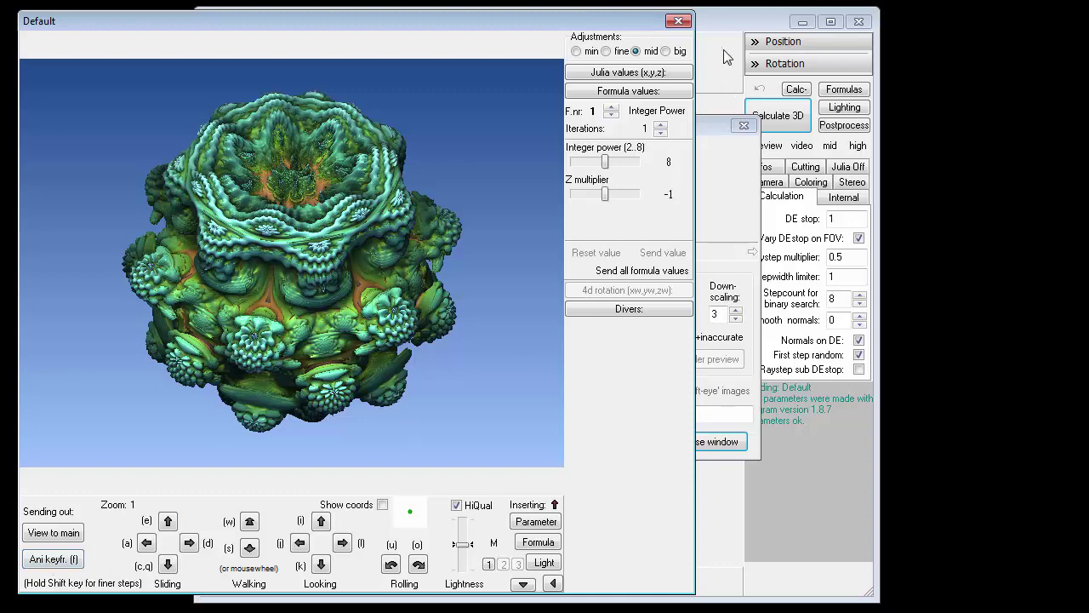
left_click(729, 24)
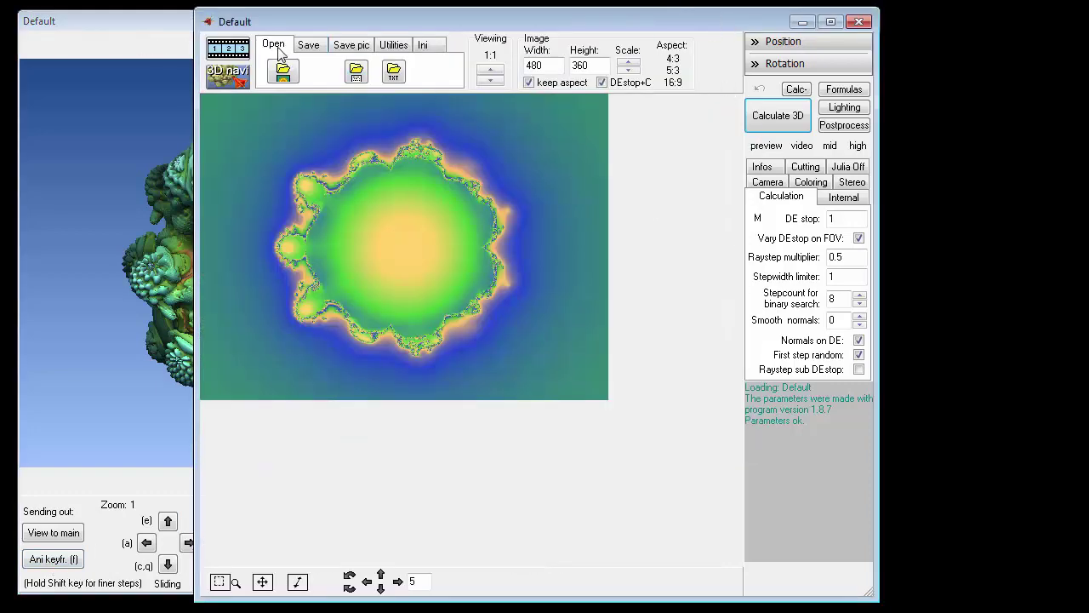
left_click(228, 51)
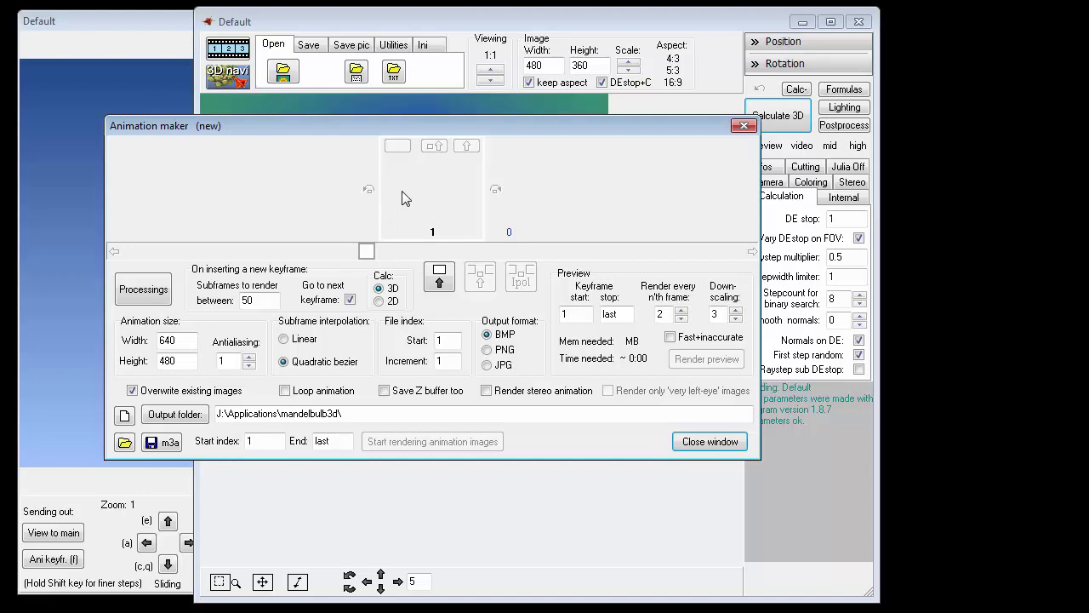
left_click(109, 43)
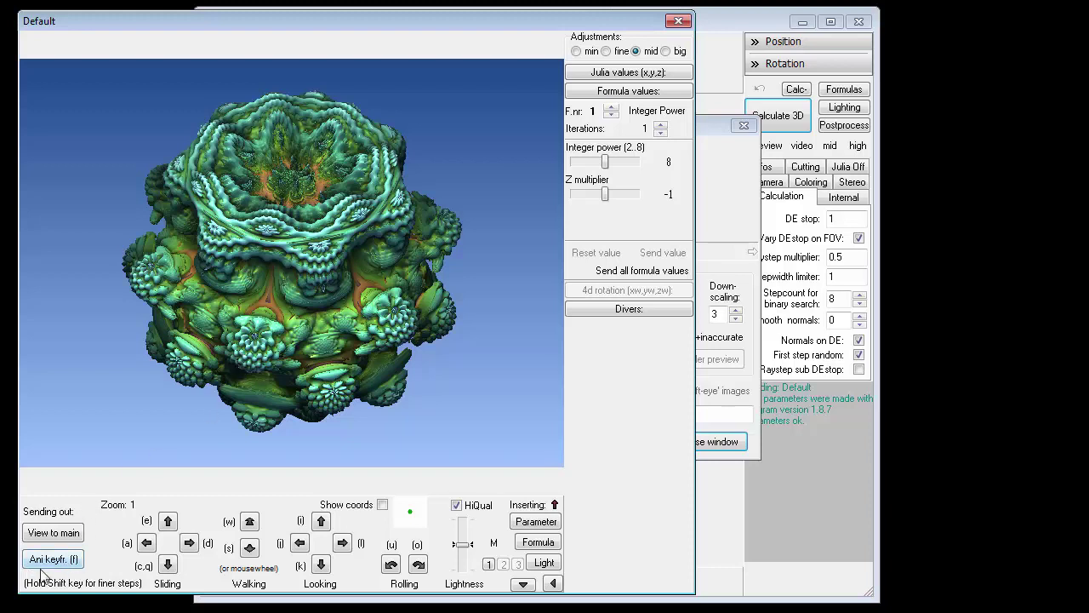
left_click(744, 24)
left_click(238, 51)
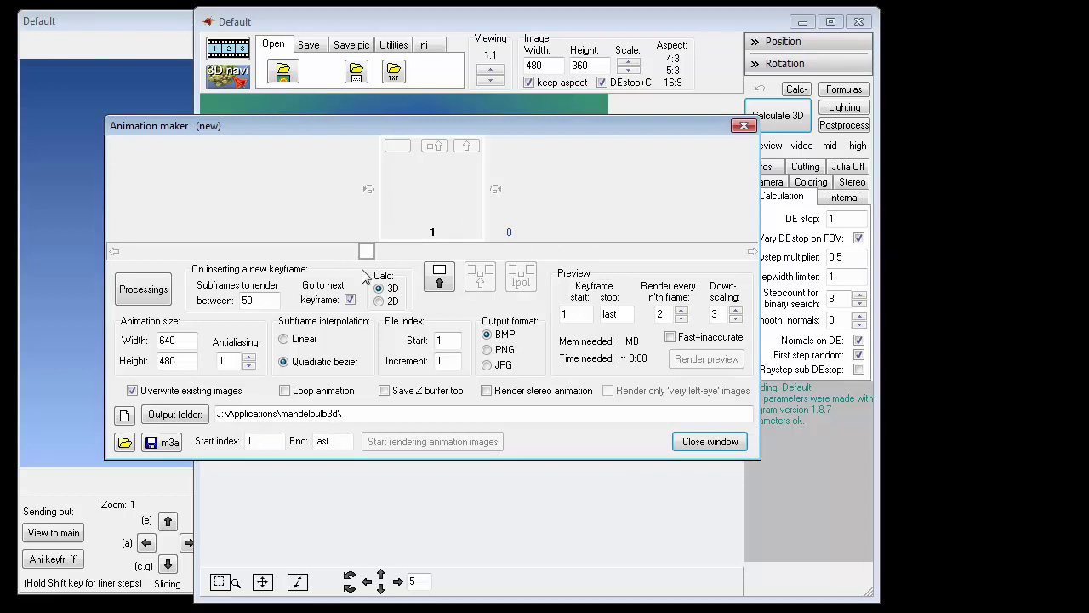
double_click(246, 300)
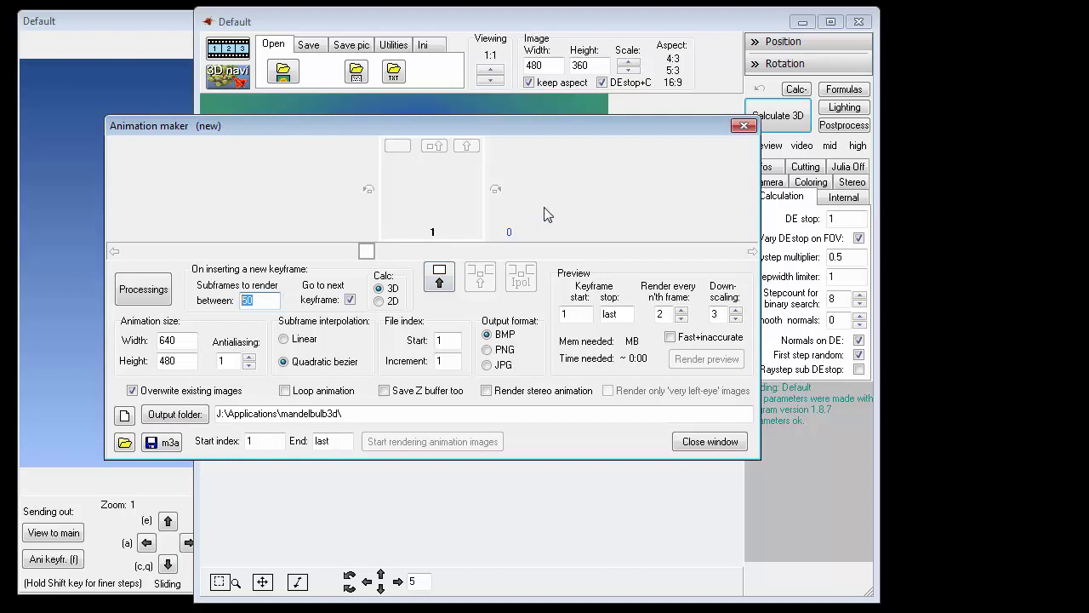
left_click(266, 299)
Step: Close the Animation maker, reopen the 3D navigator, and leave the main window in front
left_click(744, 126)
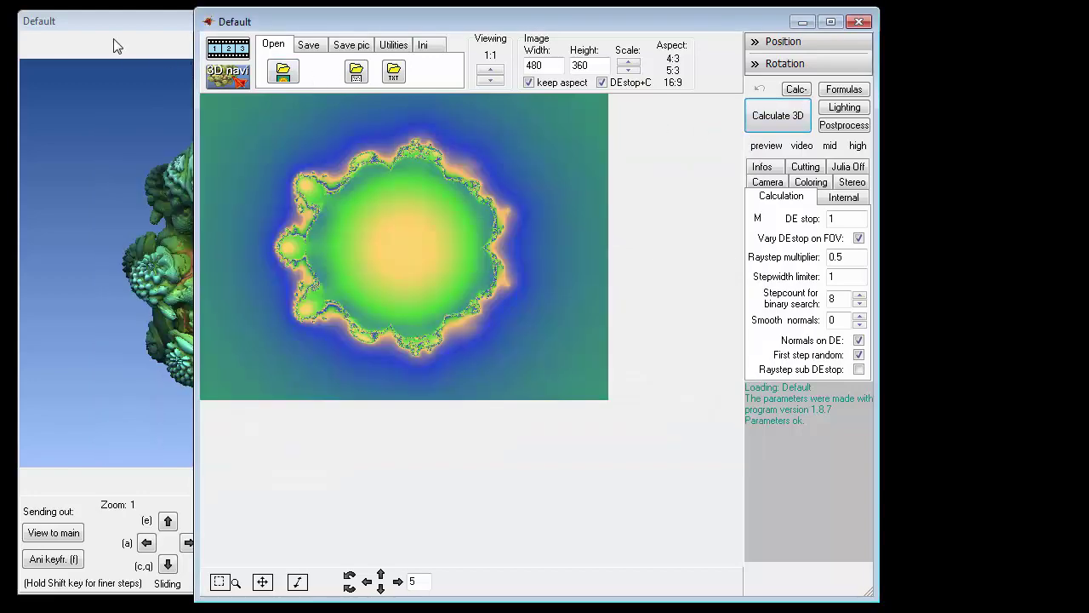
left_click(84, 27)
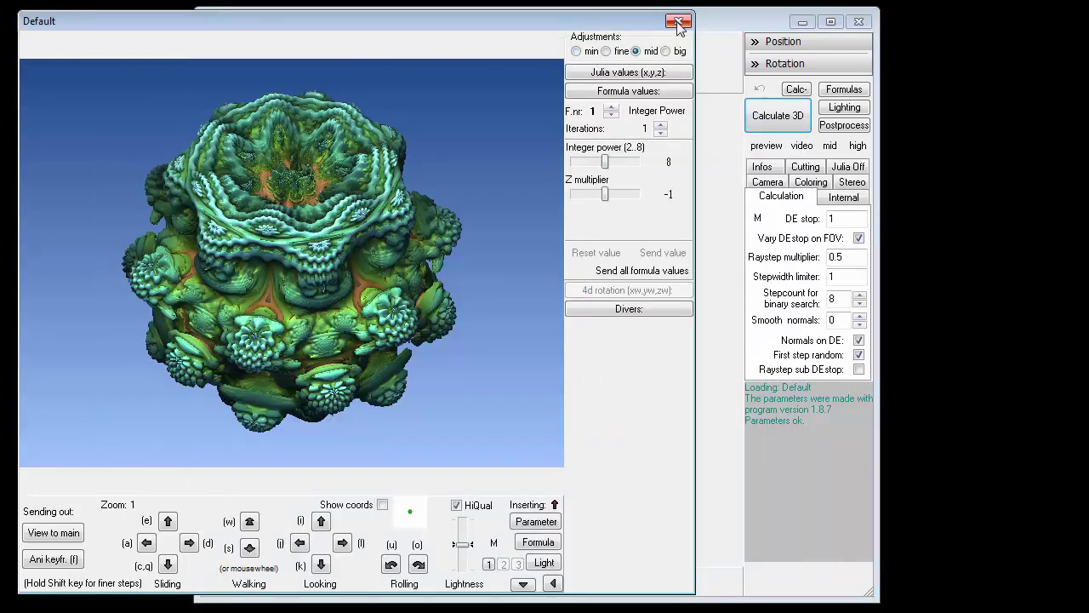
left_click(678, 23)
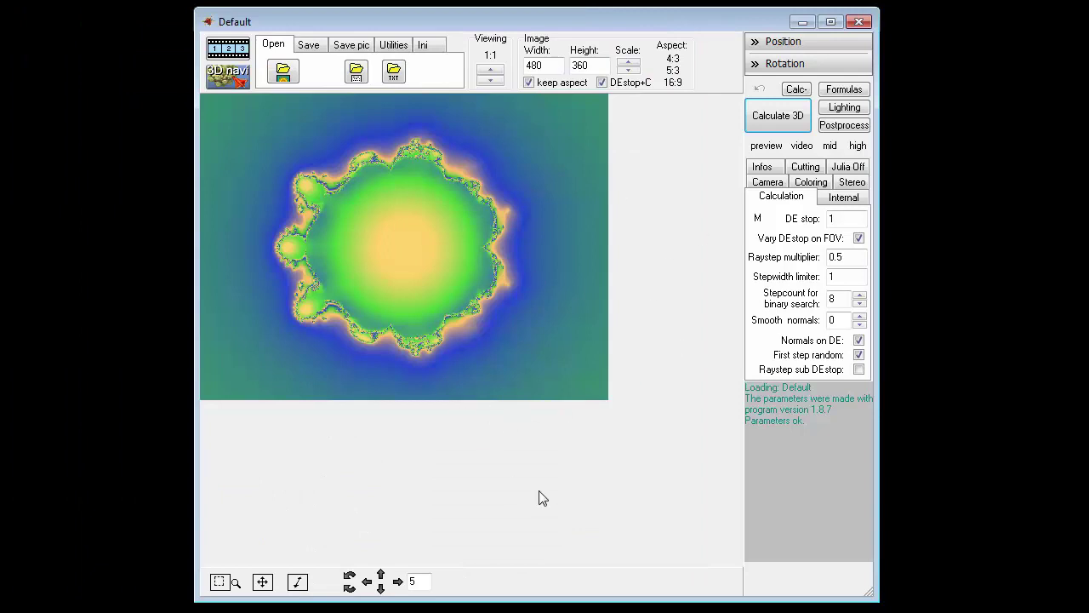
left_click(227, 70)
left_click_drag(151, 25, 141, 22)
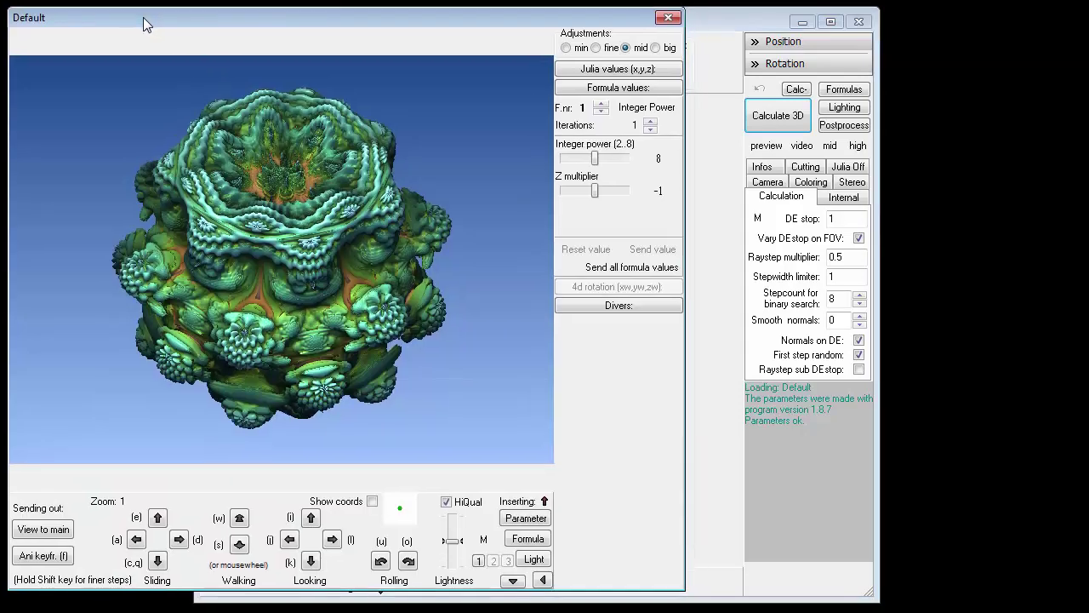
left_click(748, 10)
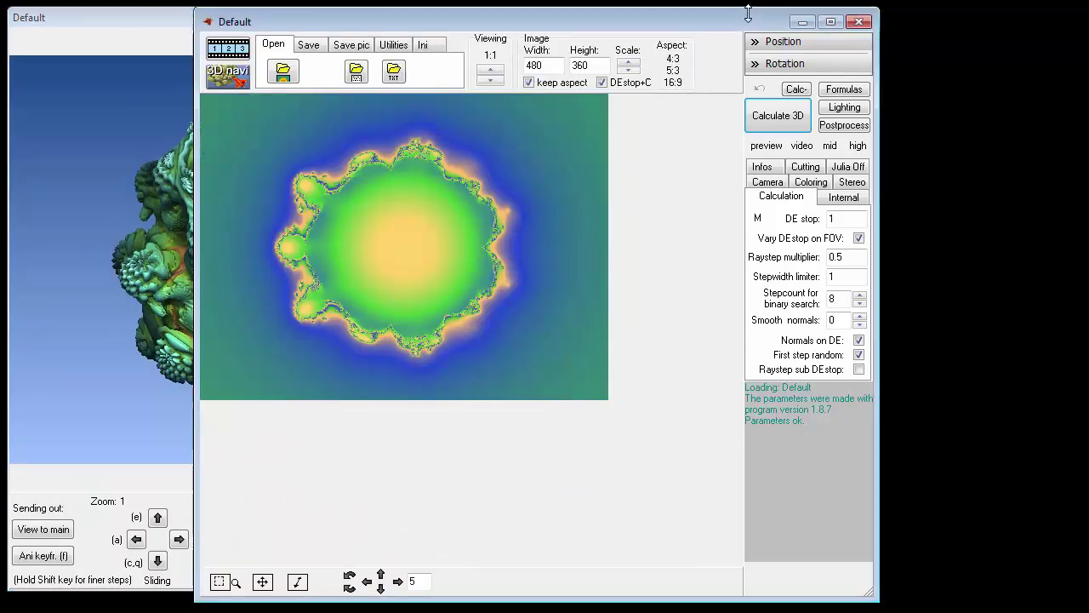
Step: Open the Animation maker and shift it and the main window to the right
left_click(236, 49)
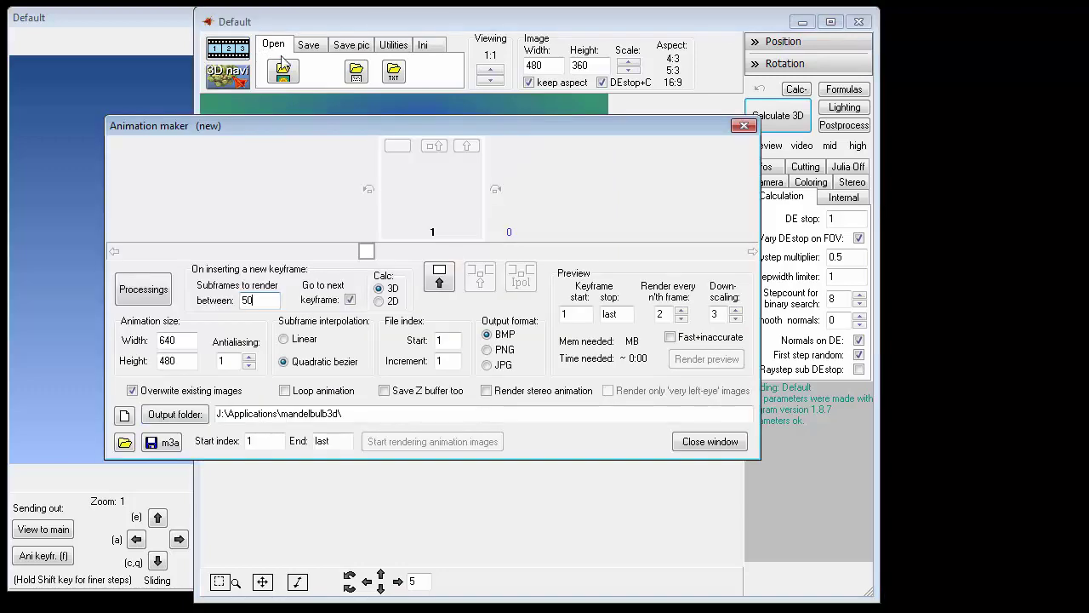
left_click_drag(220, 125, 308, 226)
left_click(263, 28)
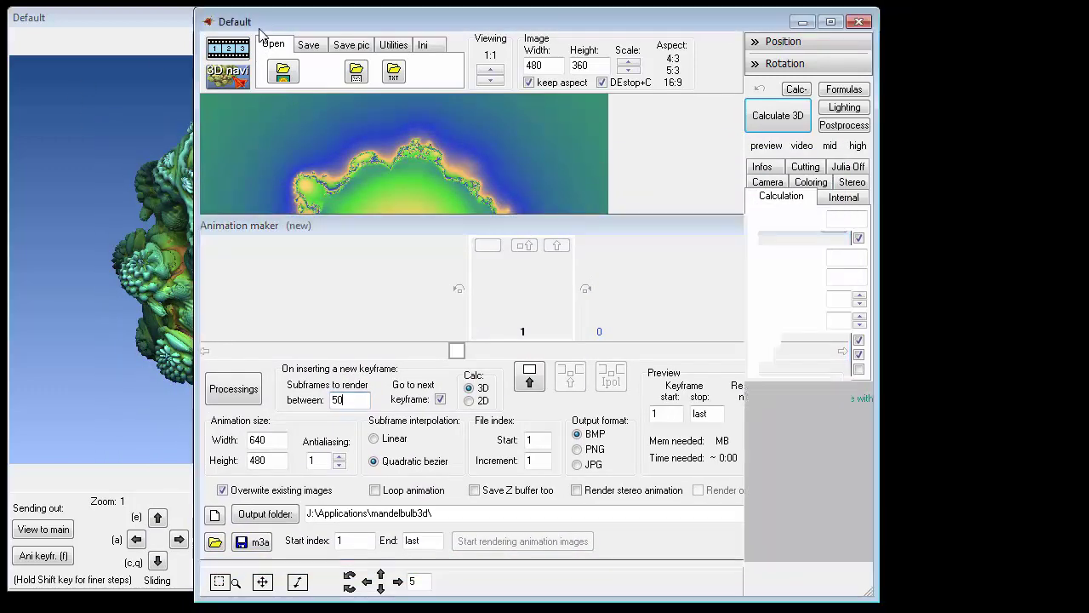
left_click_drag(262, 28, 463, 27)
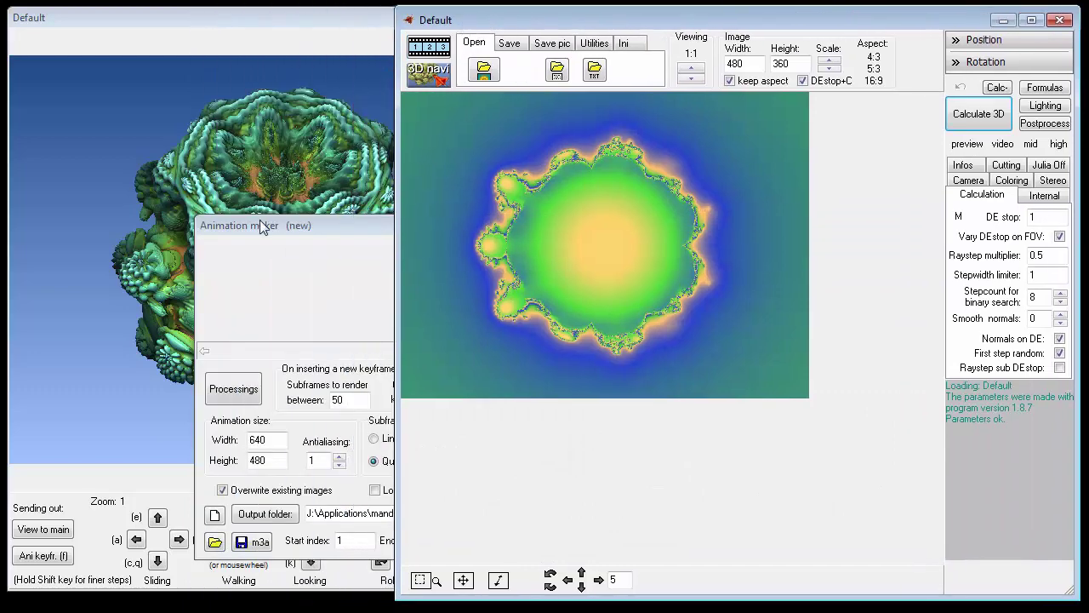
left_click_drag(259, 220, 492, 265)
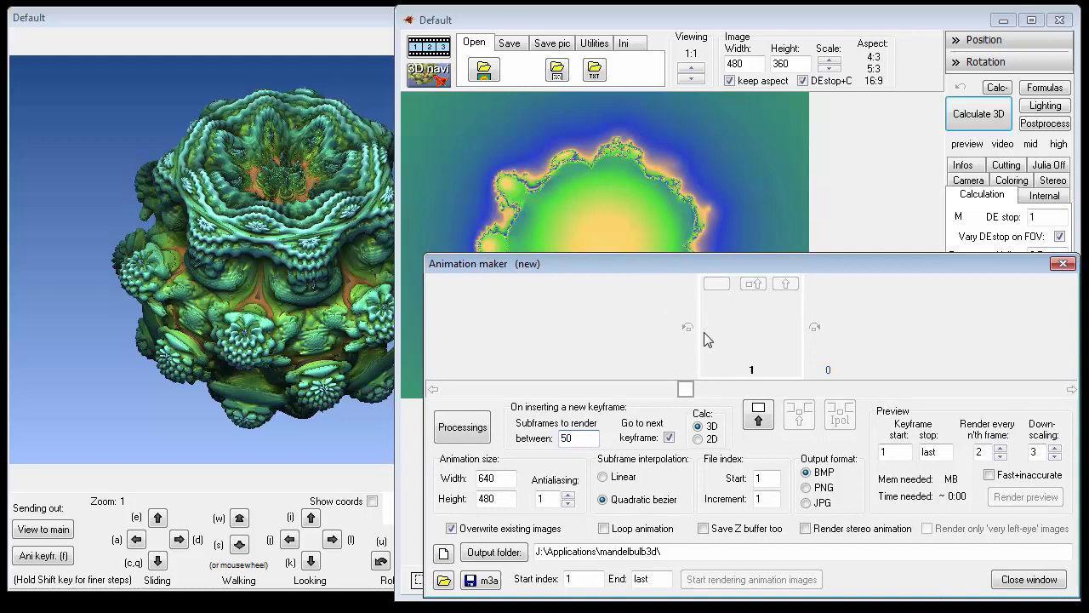
Step: Reopen the Animation maker and bring the navigator to the front
left_click(228, 44)
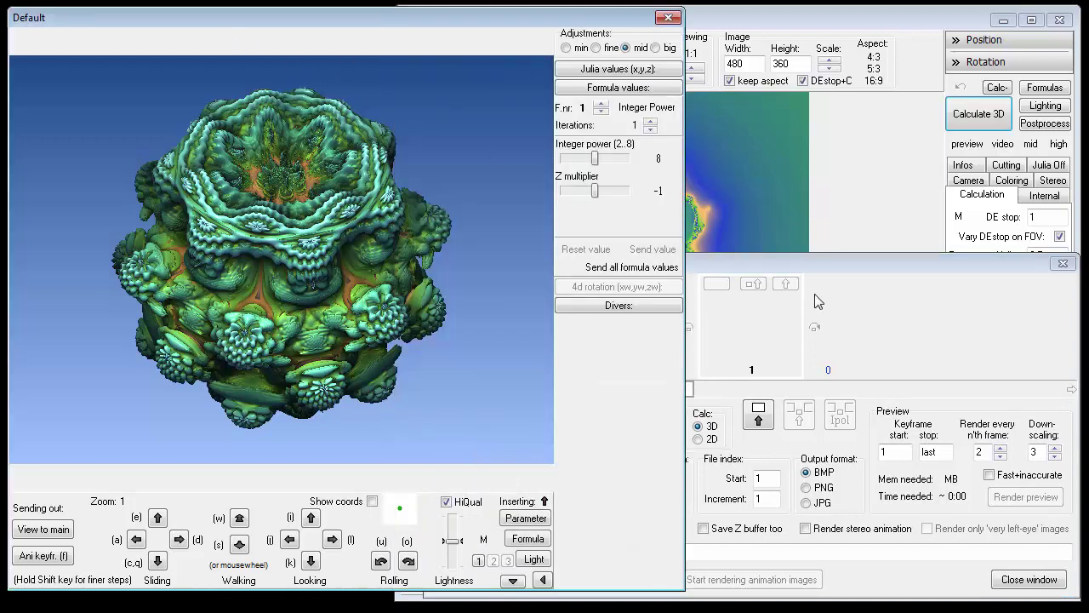
left_click(881, 21)
left_click(313, 19)
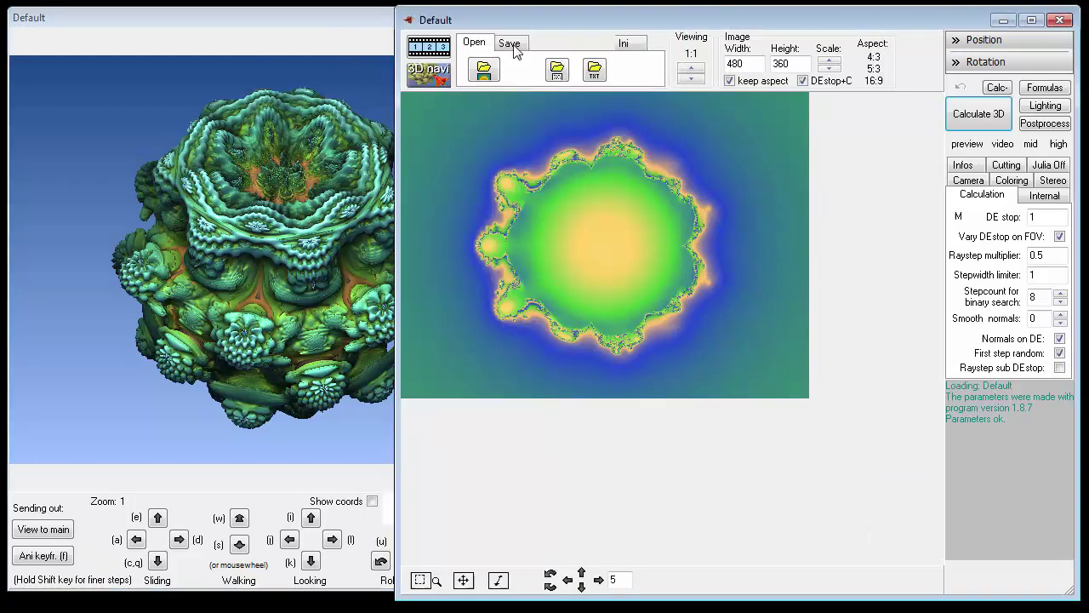
left_click(429, 47)
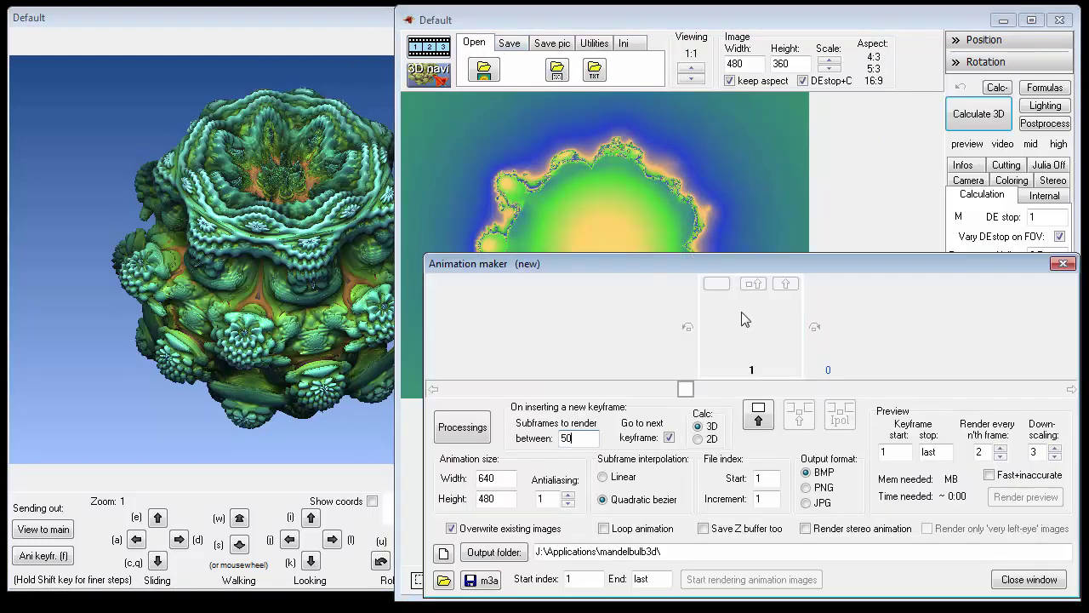
left_click(265, 49)
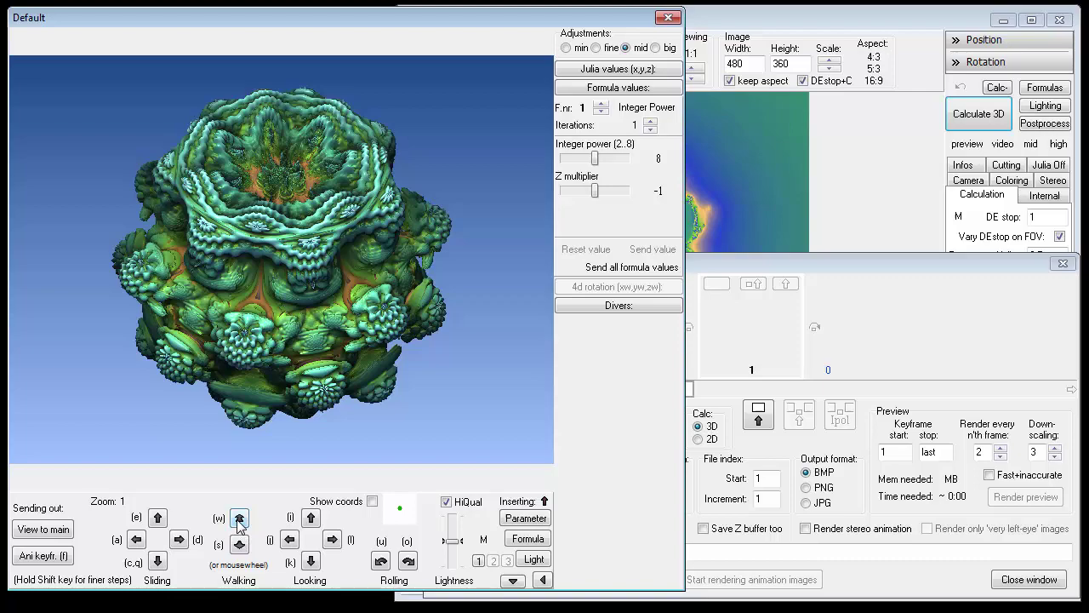
left_click(239, 520)
left_click(240, 521)
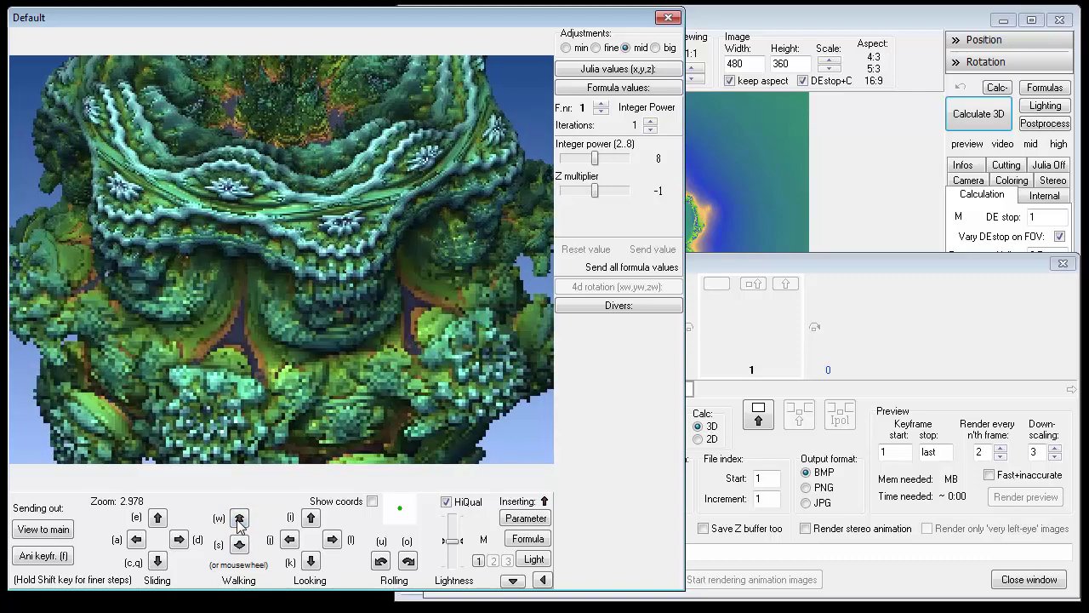
left_click(239, 520)
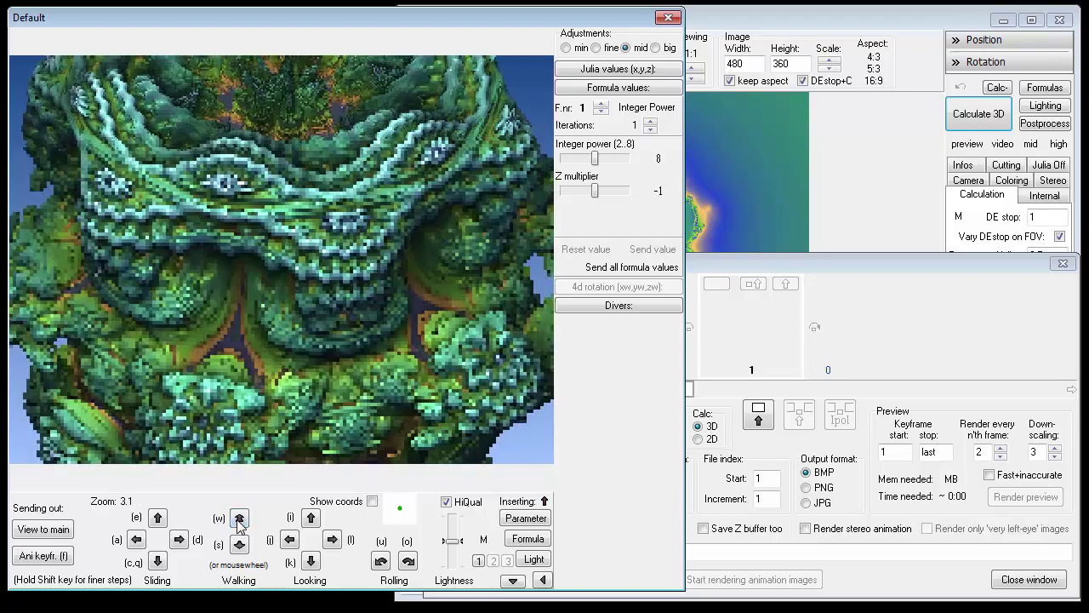
left_click(239, 520)
left_click(239, 520)
left_click(239, 520)
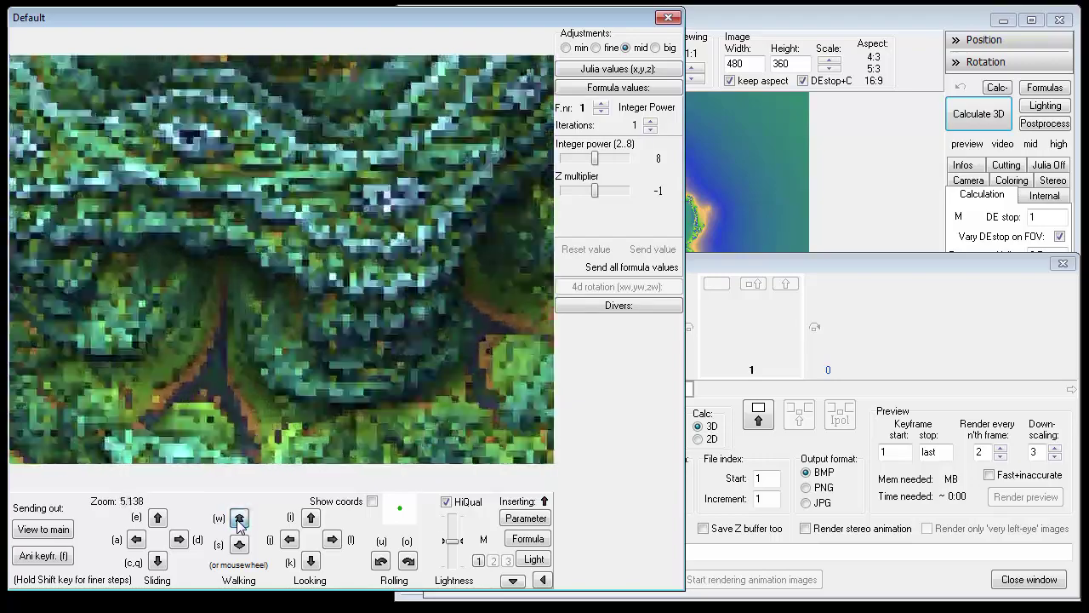
left_click(239, 520)
left_click(239, 520)
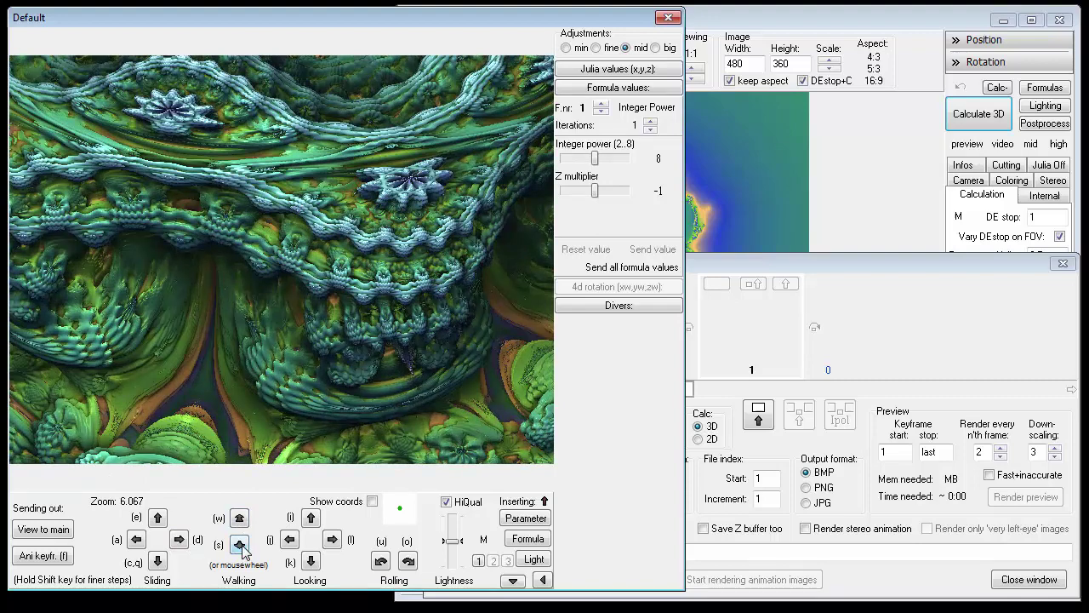
left_click(525, 518)
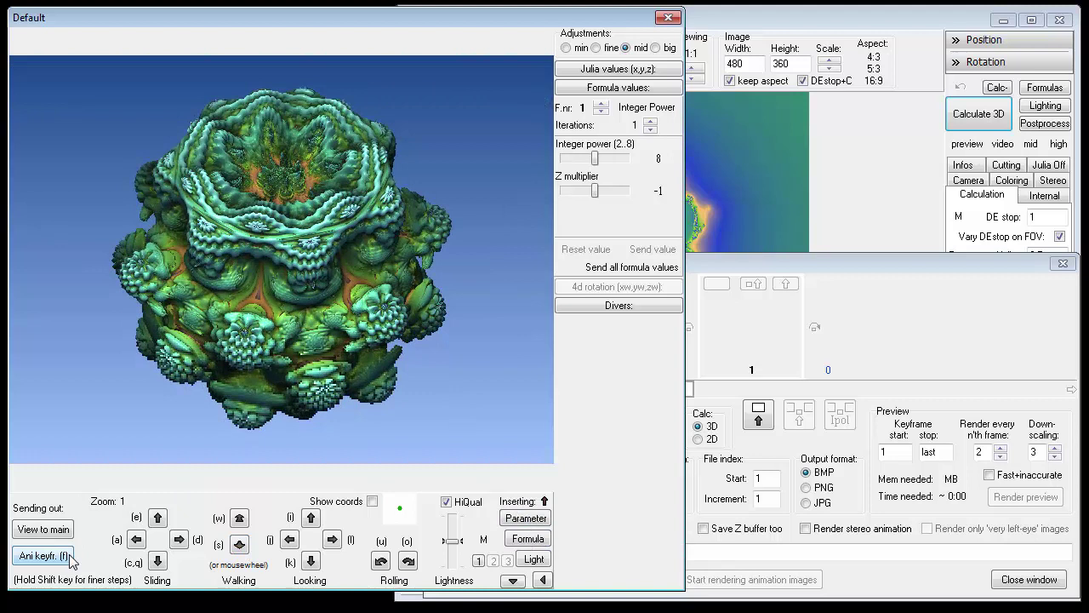
Step: Store the whole-fractal view at zoom 1 as keyframe 1 and check it in the Animation maker
left_click(43, 562)
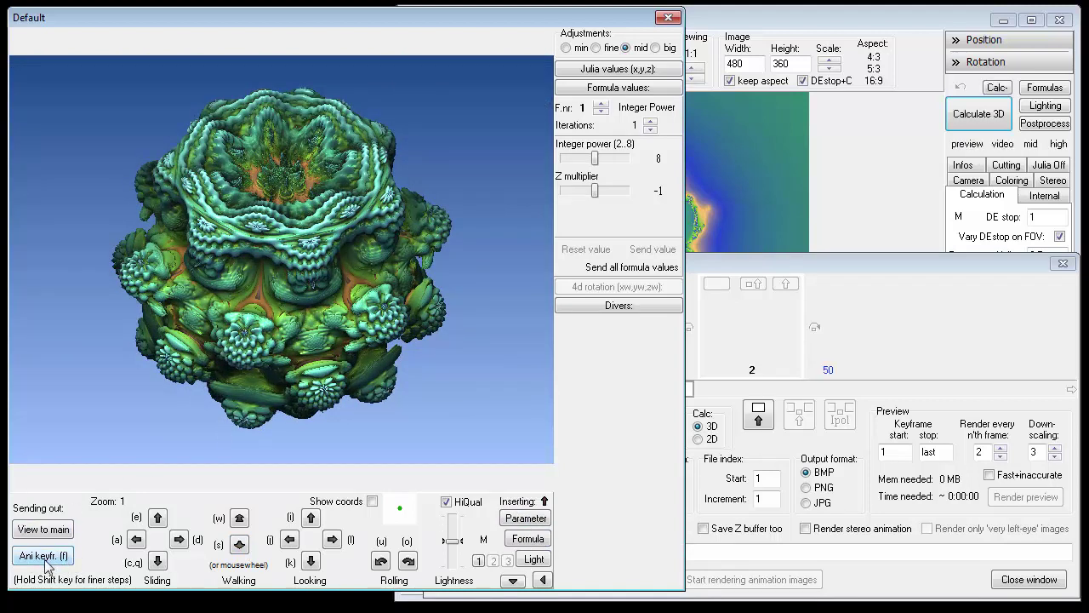
left_click(759, 268)
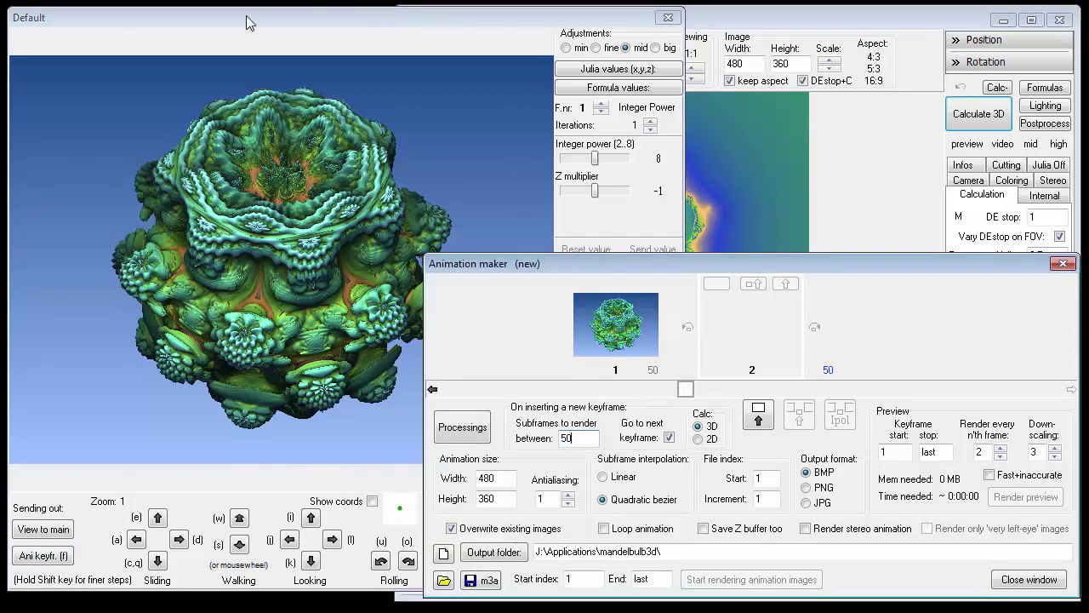
left_click(255, 41)
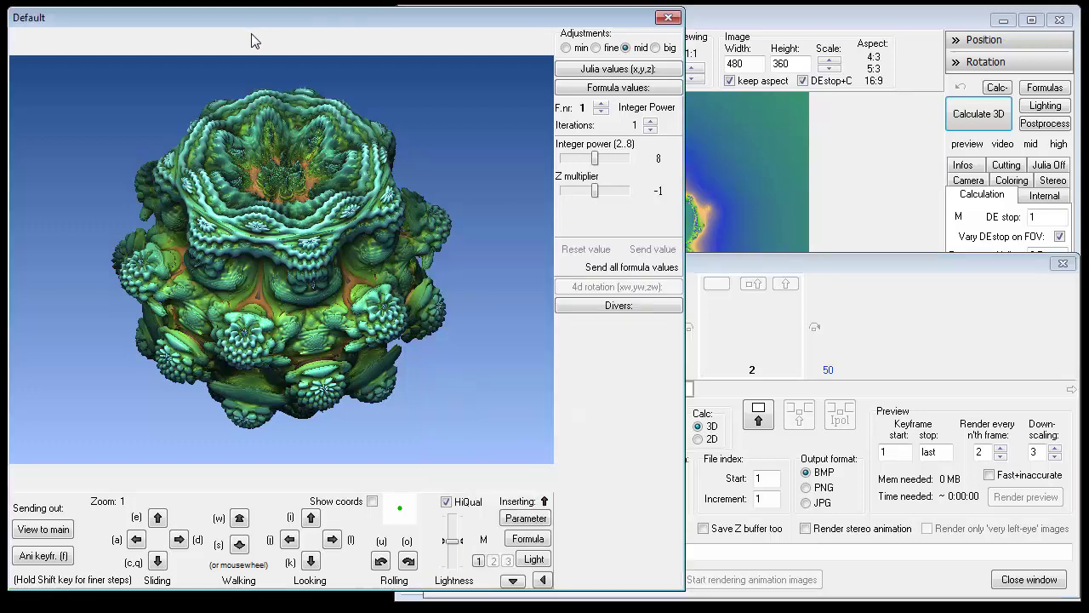
Step: Walk the camera forward to zoom 12 and store that close-up as keyframe 2
left_click(239, 521)
left_click(239, 521)
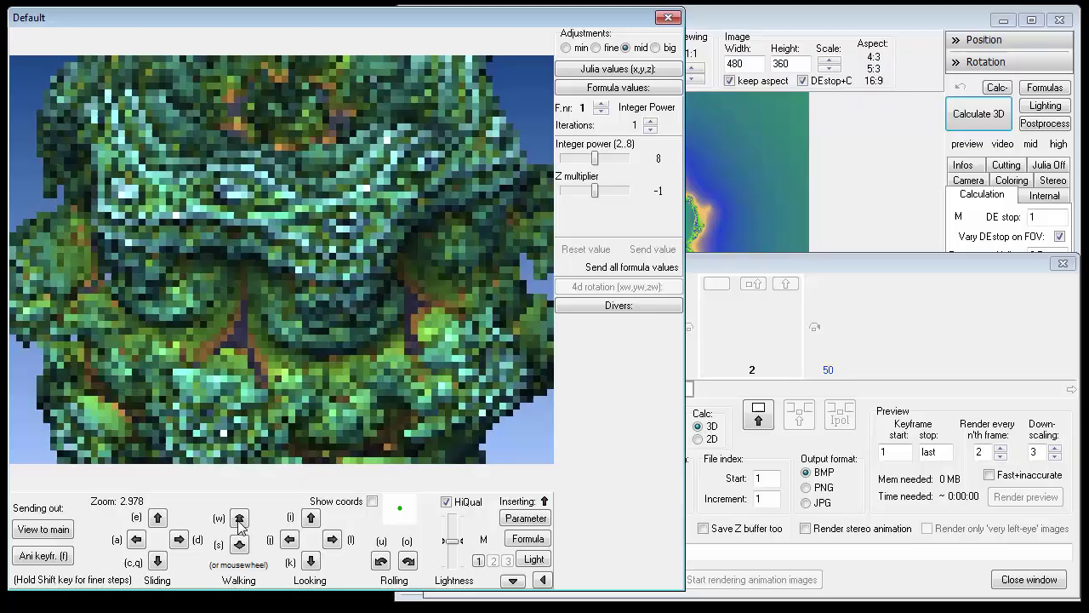
left_click(239, 521)
left_click(239, 521)
left_click(239, 520)
left_click(239, 521)
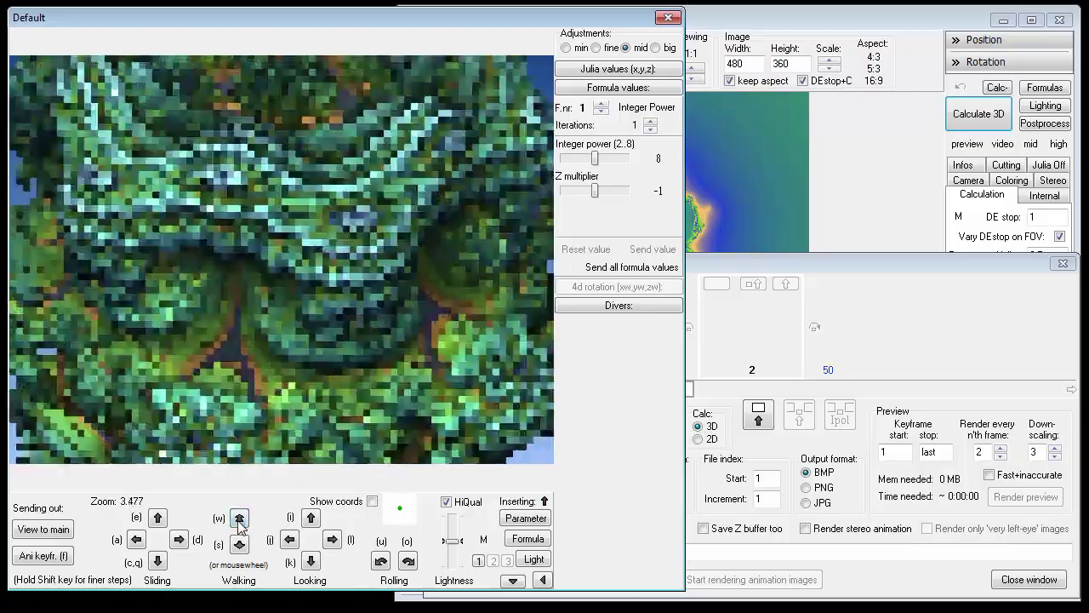
left_click(240, 521)
left_click(239, 521)
left_click(239, 521)
left_click(239, 521)
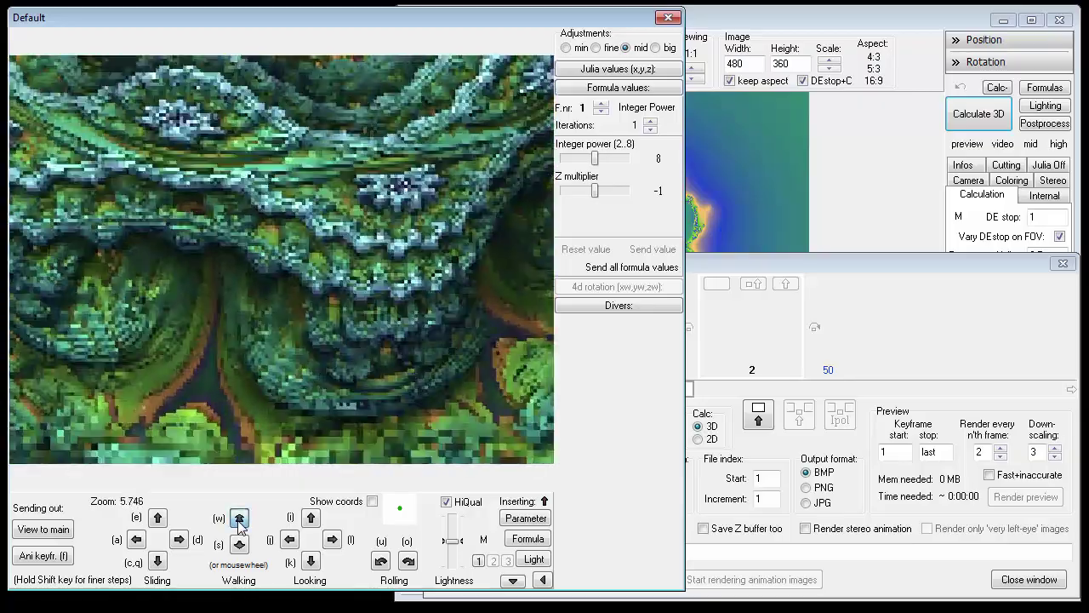
left_click(240, 521)
left_click(239, 521)
left_click(239, 521)
left_click(239, 521)
left_click(240, 521)
left_click(240, 521)
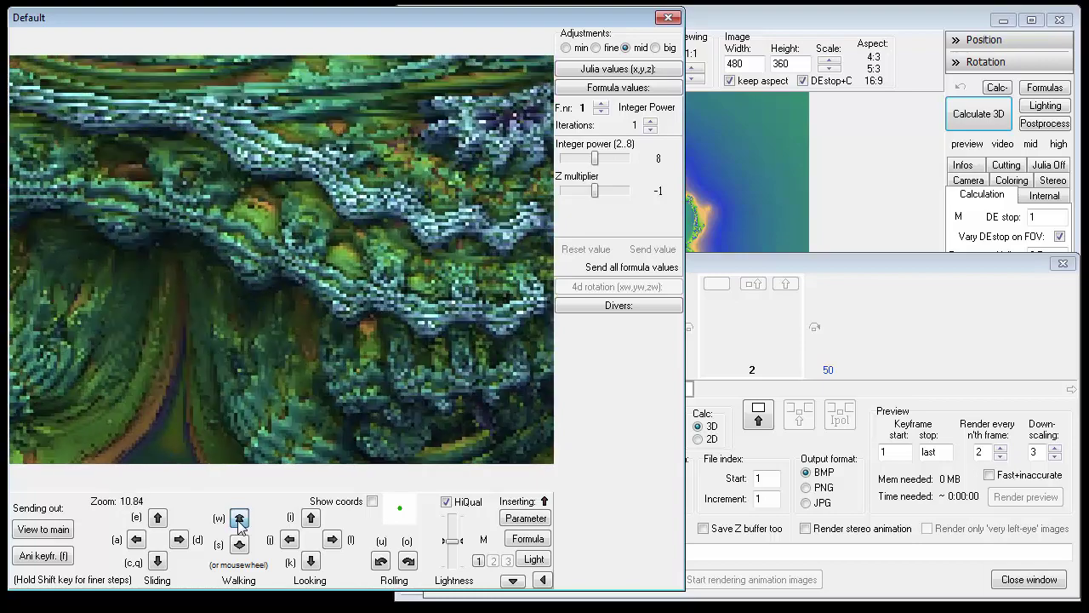
left_click(239, 520)
left_click(45, 561)
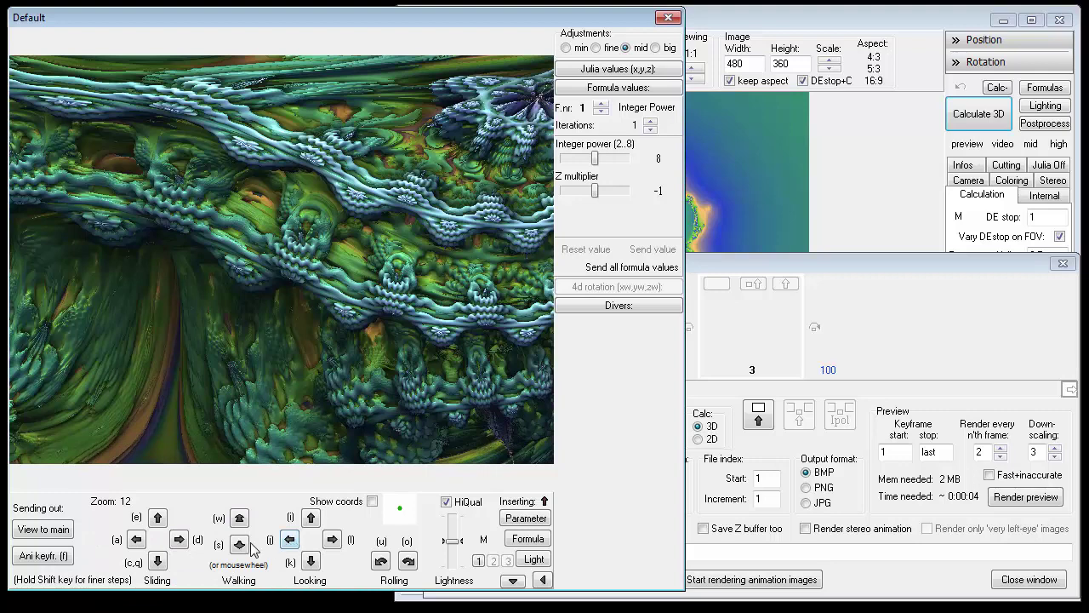
Step: Slide the view sideways to zoom 8.466 and store it as keyframe 3
left_click(136, 538)
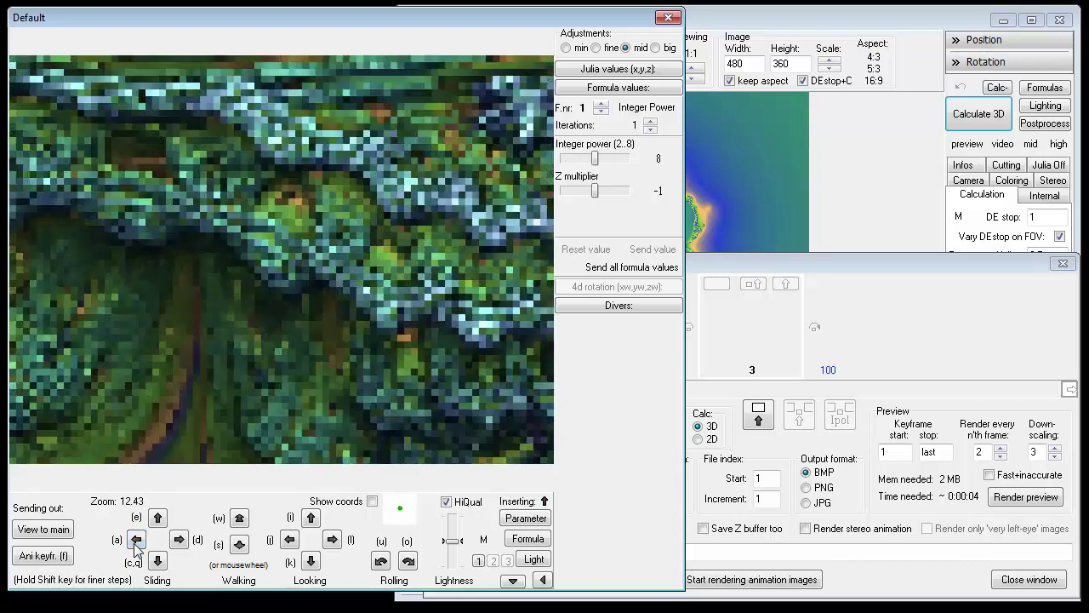
left_click(136, 539)
left_click(136, 539)
left_click(136, 540)
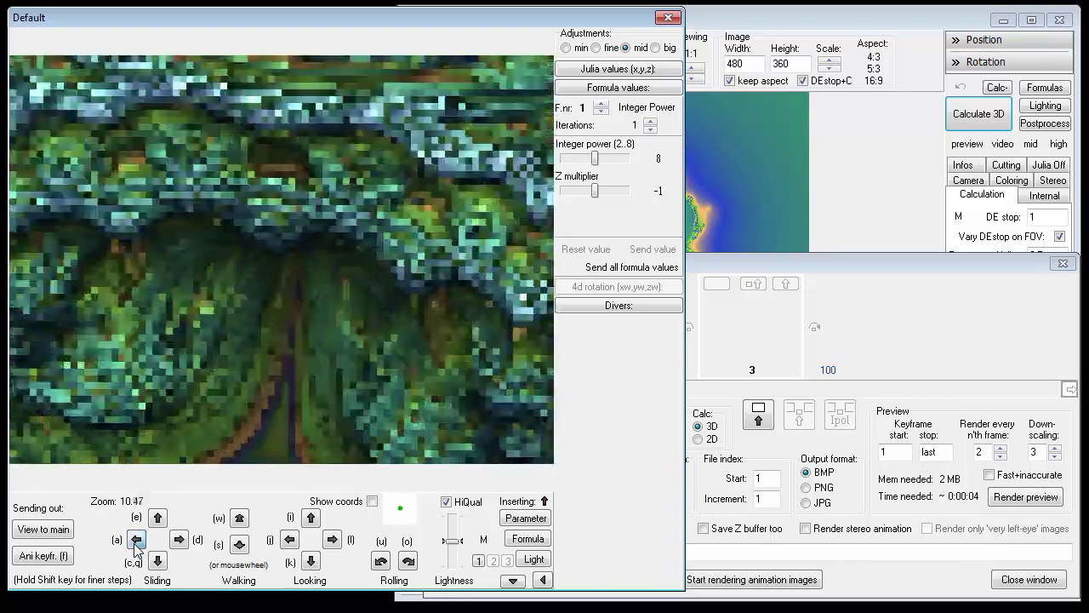
left_click(137, 539)
left_click(136, 539)
left_click(136, 539)
left_click(136, 539)
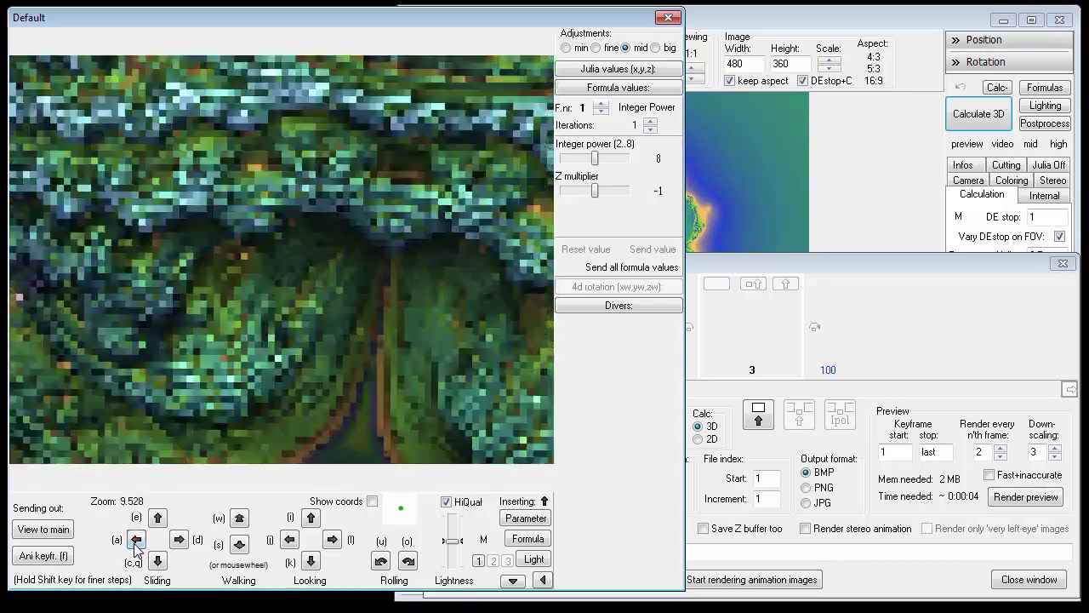
left_click(136, 540)
left_click(136, 540)
left_click(136, 540)
left_click(136, 539)
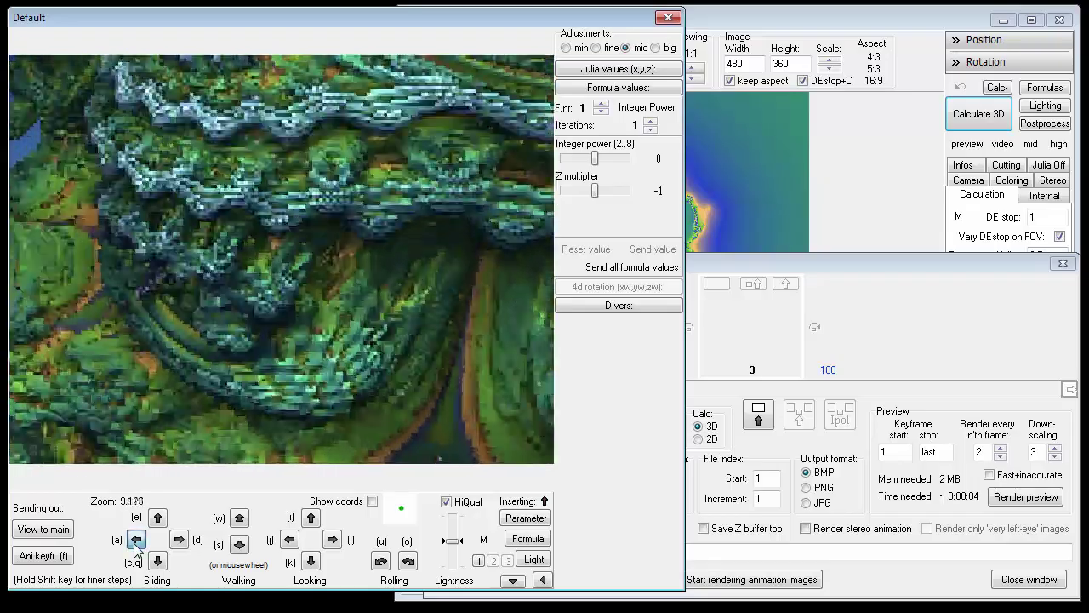
left_click(136, 539)
left_click(136, 540)
left_click(136, 540)
left_click(136, 540)
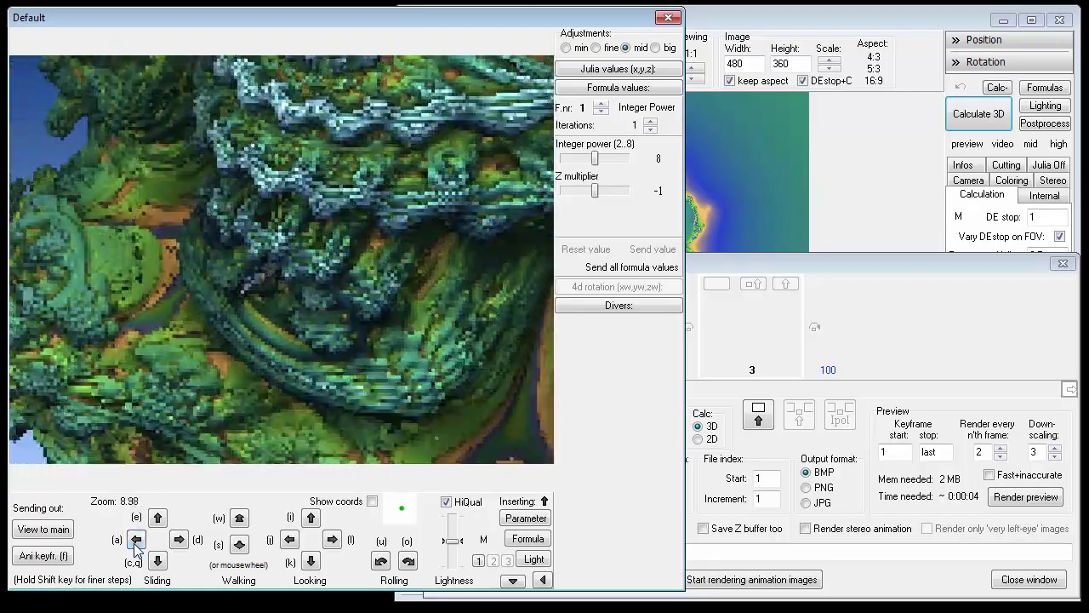
left_click(136, 540)
left_click(136, 540)
left_click(137, 539)
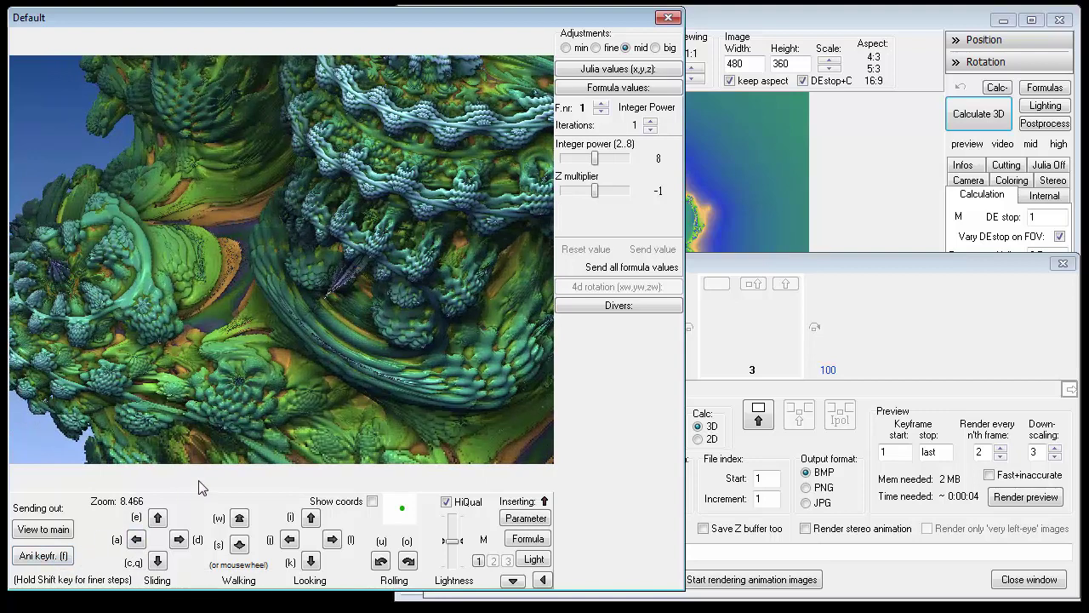
left_click(43, 565)
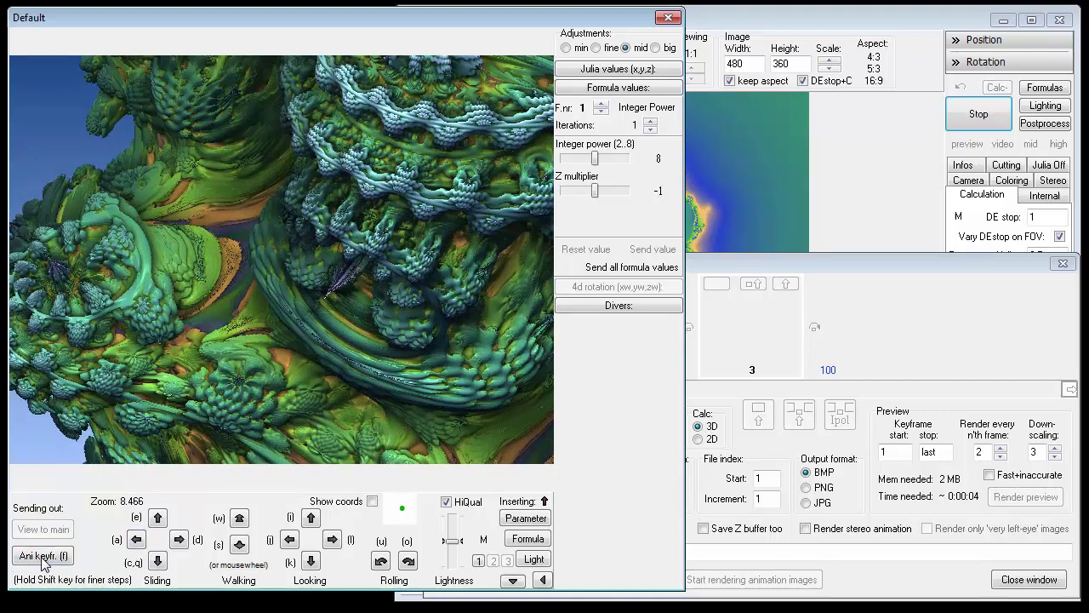
Step: Show keyframes 1 to 3 in the Animation maker strip and move the window up-left
left_click(753, 259)
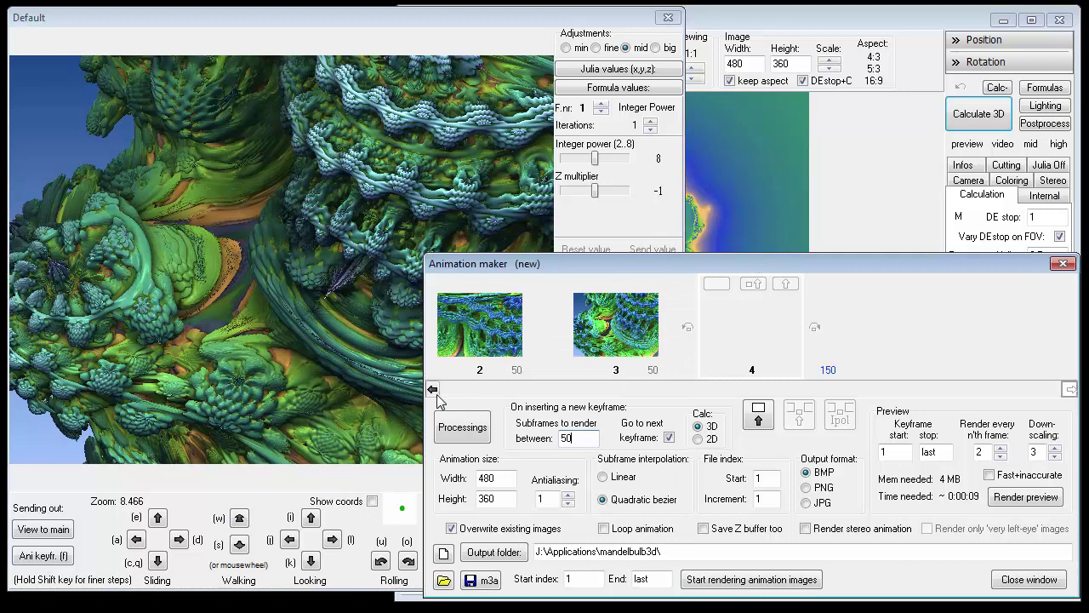
left_click(435, 391)
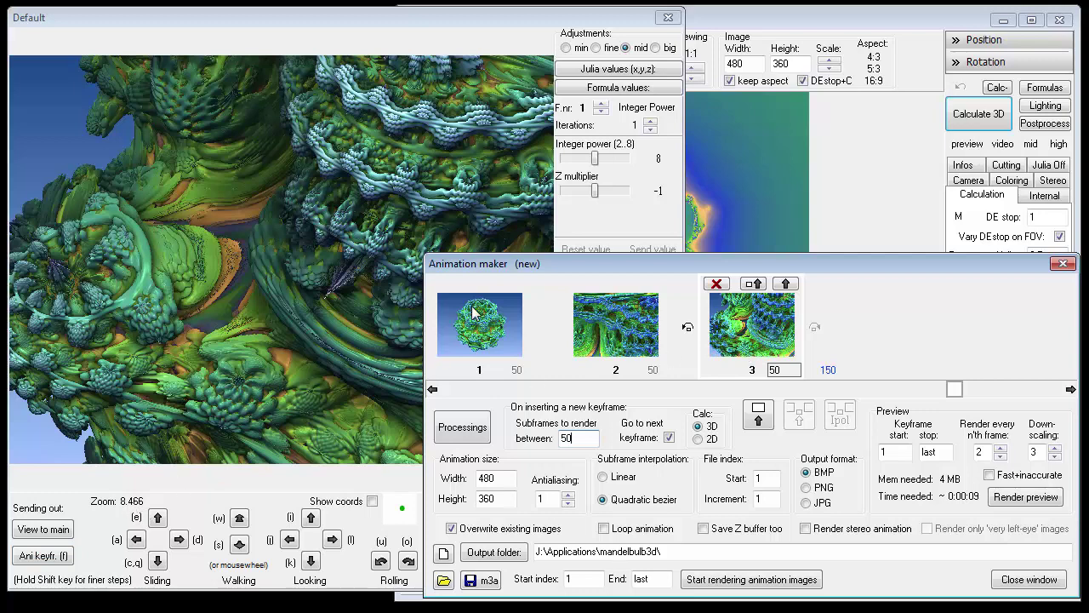
left_click_drag(539, 263, 307, 131)
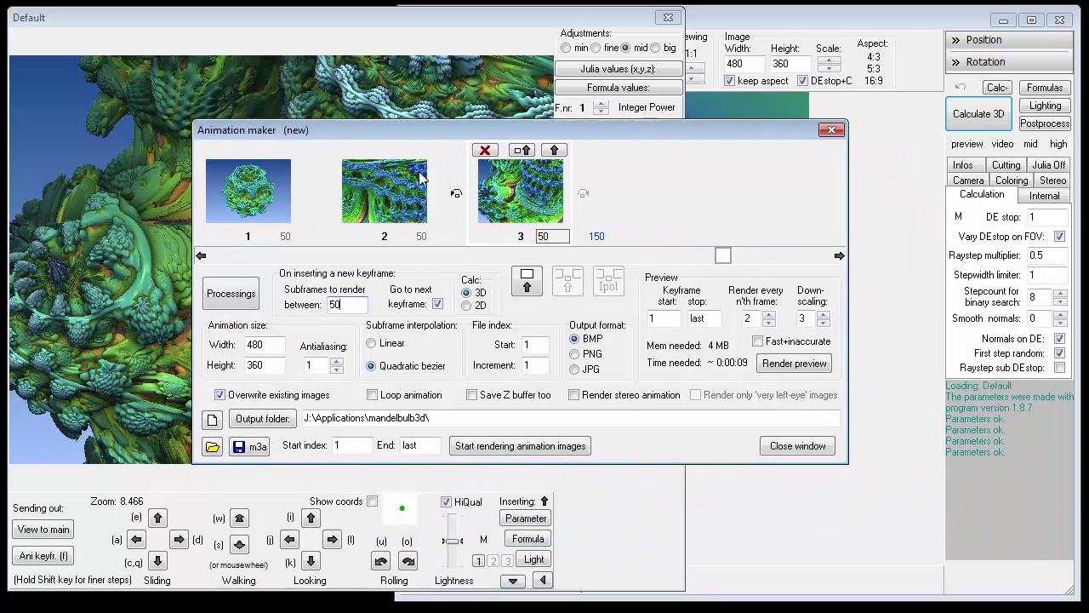
Step: Render the 10 frames/sec preview of the three-keyframe flight, then close it
left_click(794, 364)
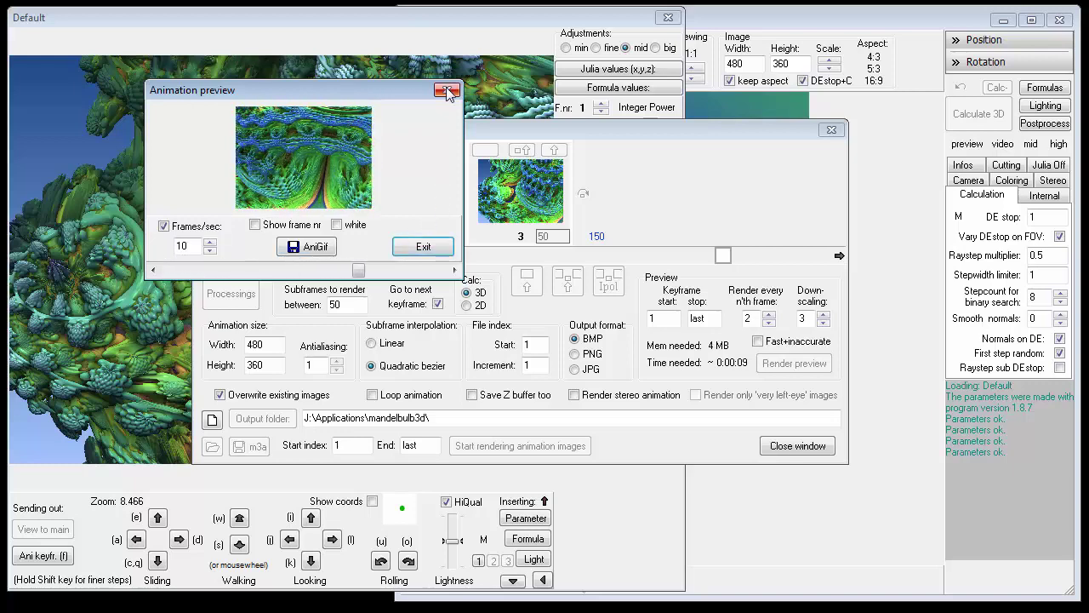
left_click(428, 247)
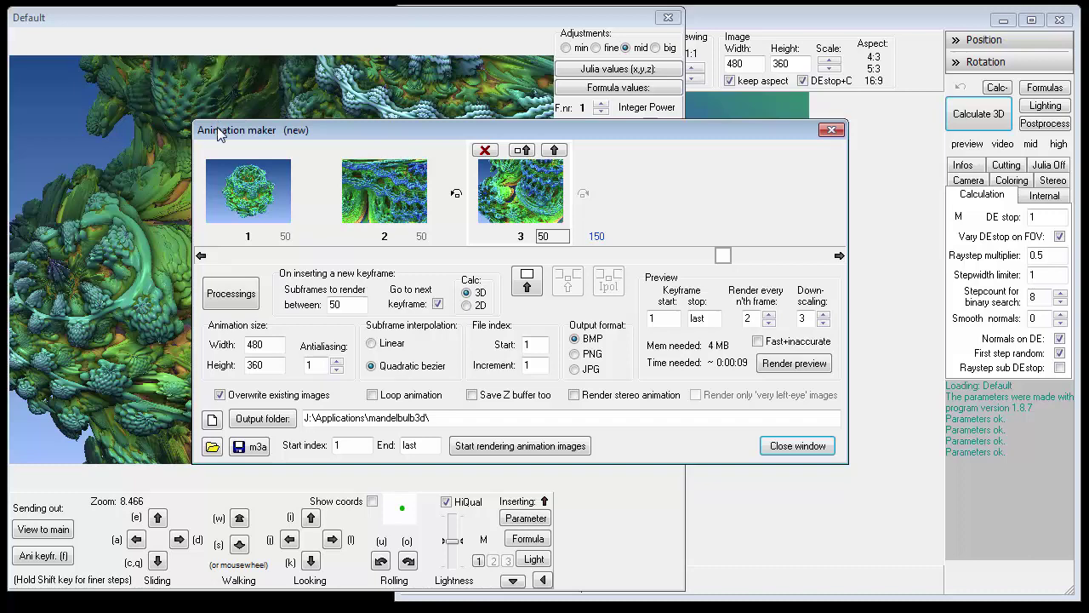
left_click_drag(219, 134, 590, 130)
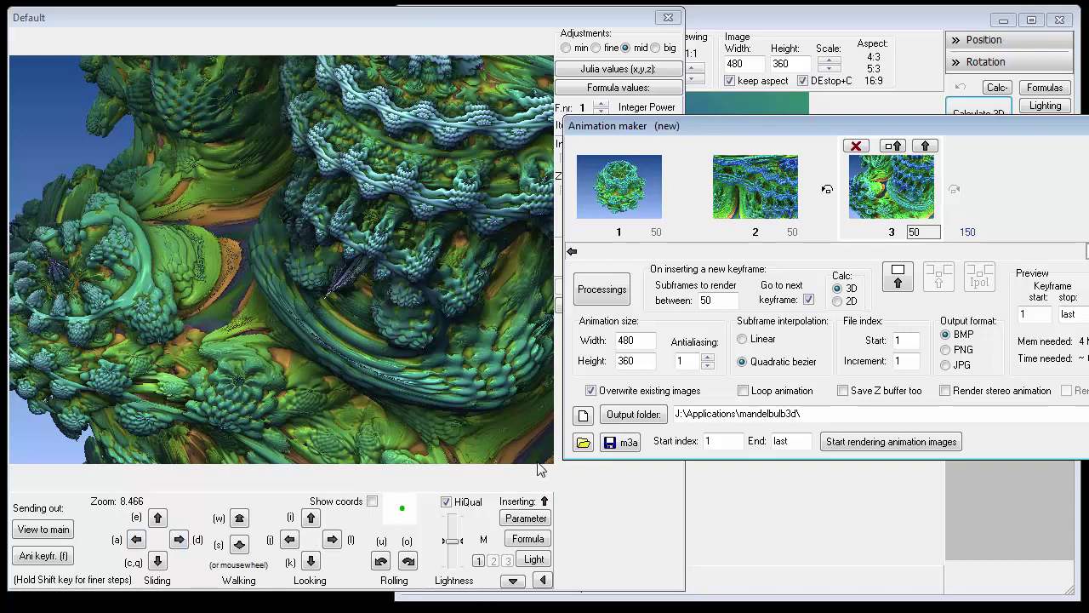
left_click_drag(609, 127, 444, 123)
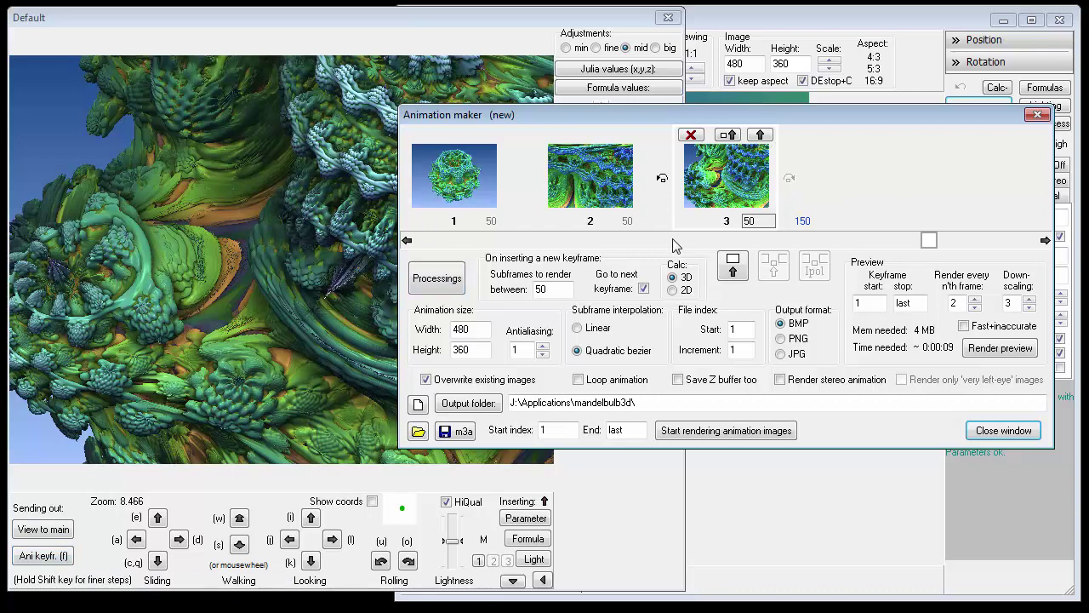
left_click(556, 291)
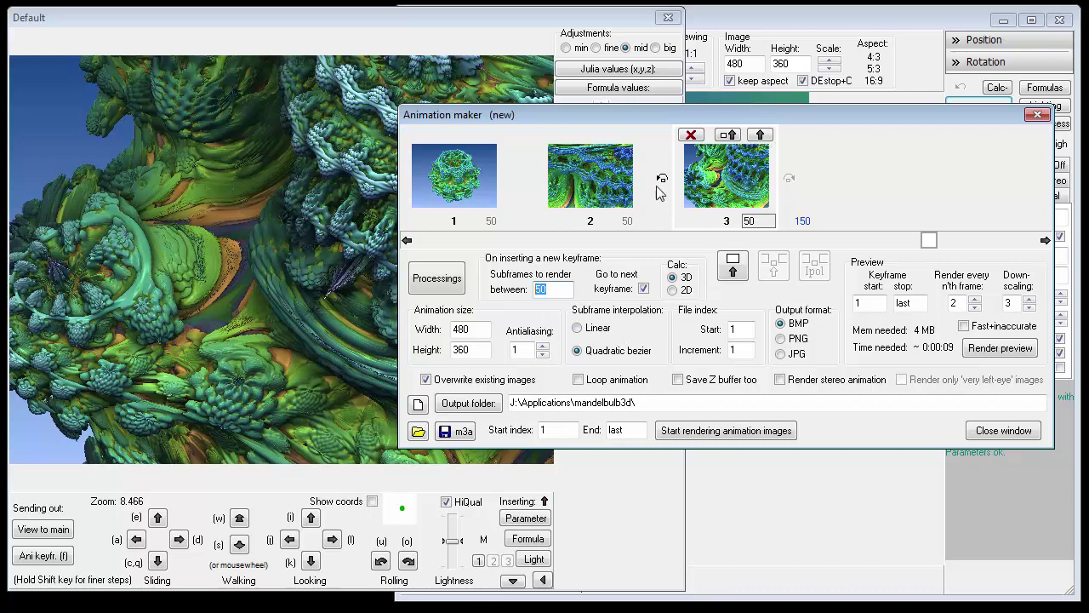
Step: Move the Animation maker and append animation\ to the output folder path, giving J:\Applications\mandelbulb3d\animation\
left_click_drag(591, 122, 461, 98)
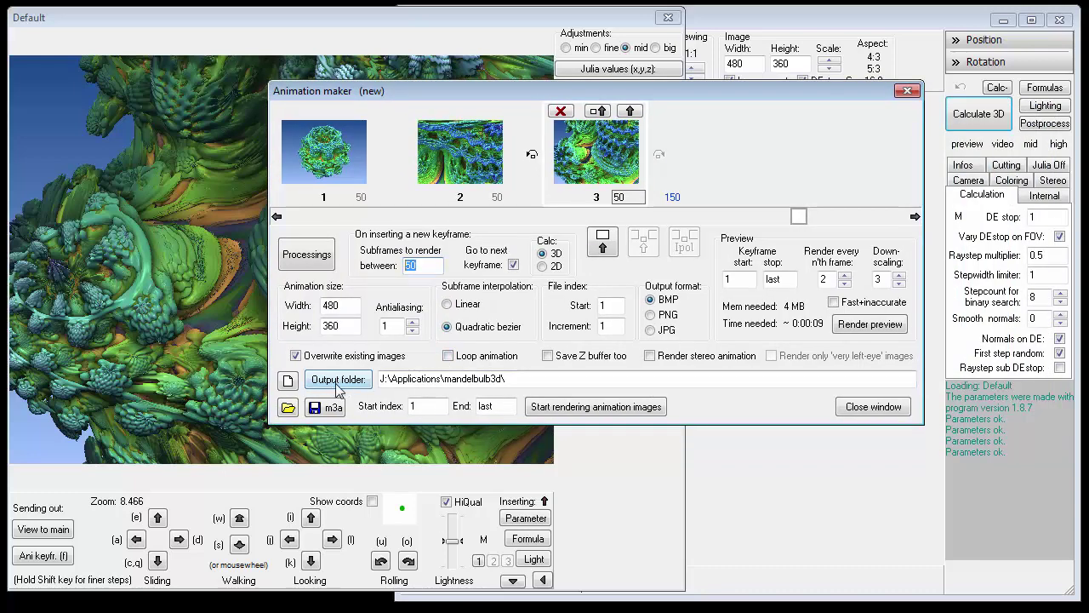
left_click_drag(535, 378, 356, 361)
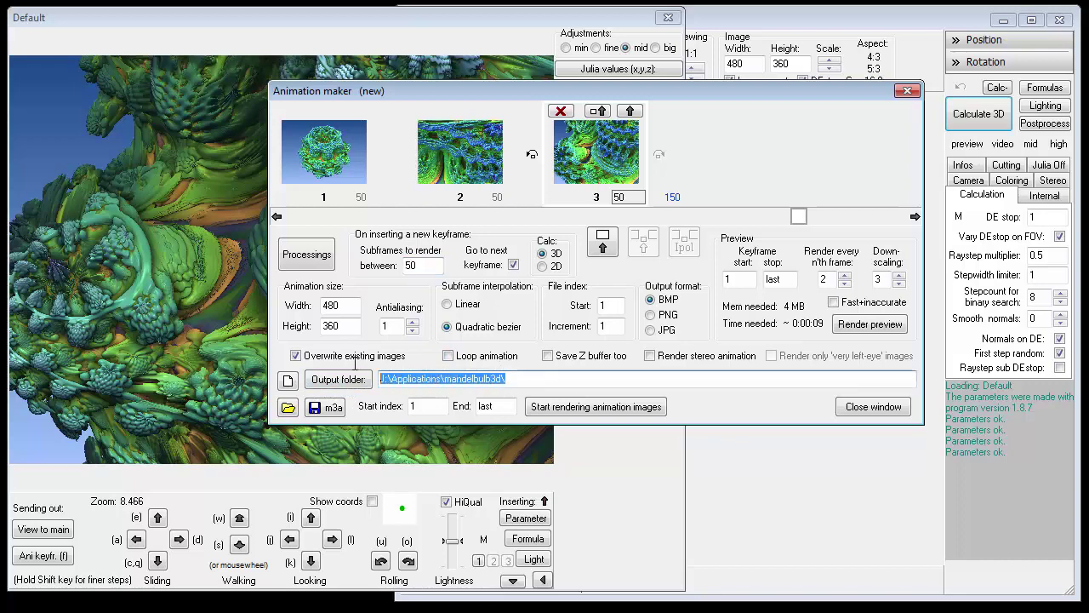
left_click(521, 378)
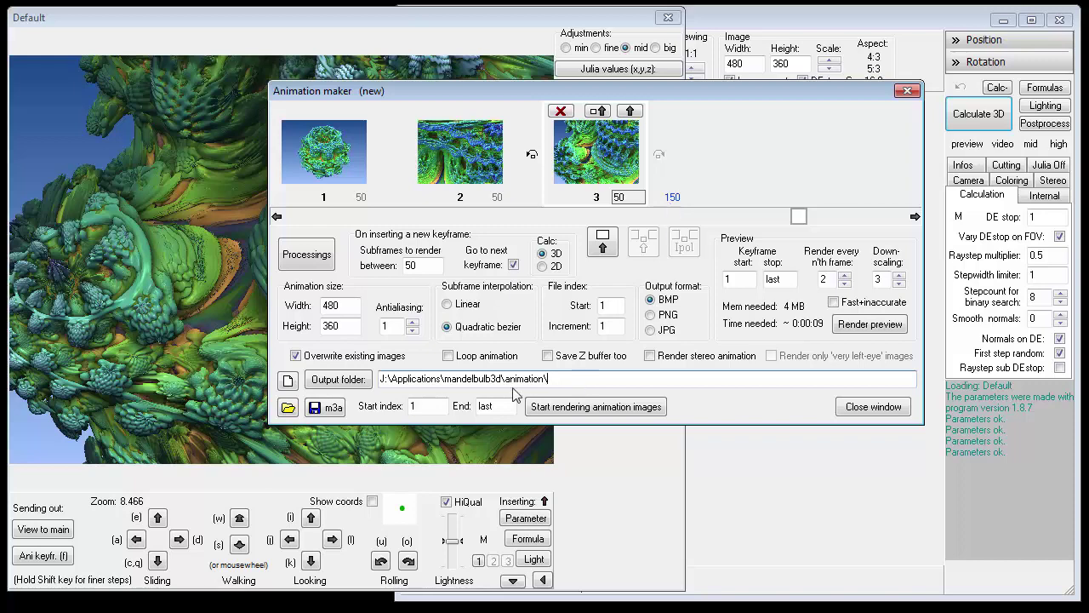
left_click(539, 378)
left_click(660, 315)
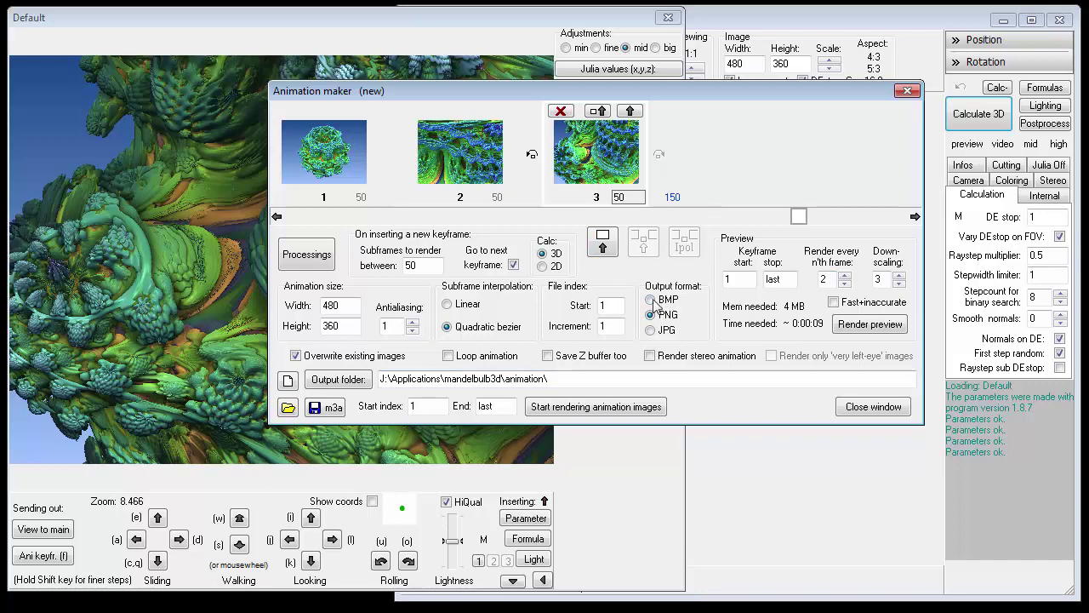
left_click(666, 299)
left_click(658, 315)
left_click(673, 333)
left_click(679, 300)
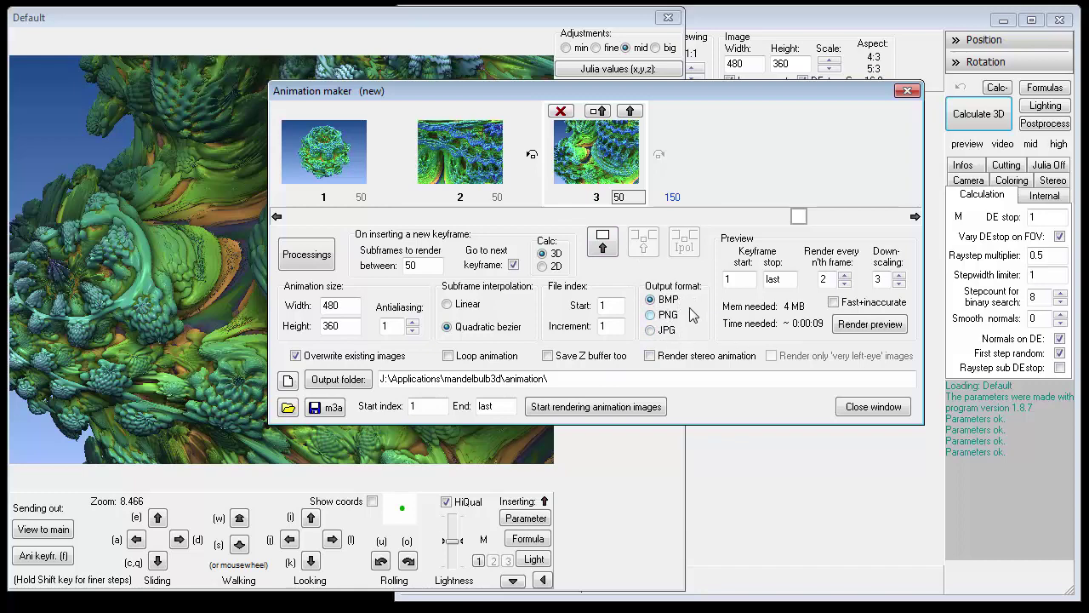